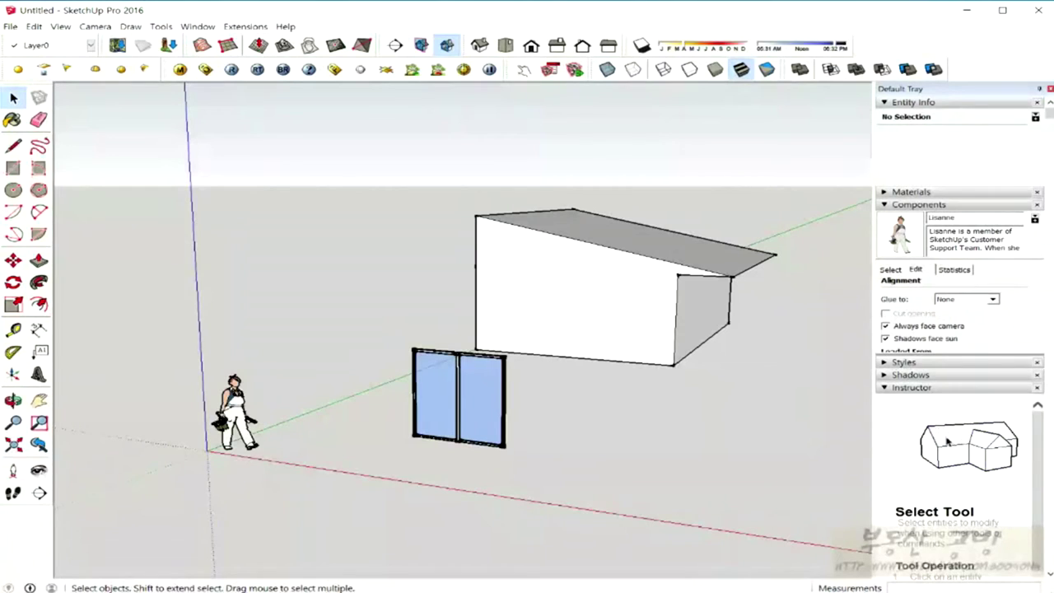
Step: Show the Components Select list and orbit slightly toward the house and door
{"action": "left_click", "coordinate": [890, 270]}
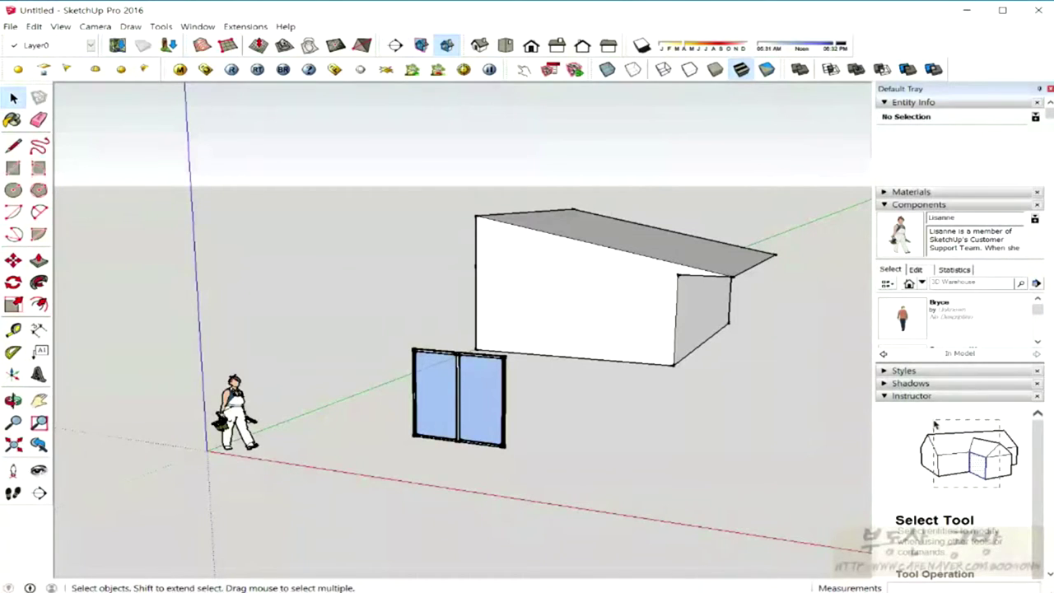
{"action": "middle_click_drag", "start_coordinate": [494, 329], "coordinate": [461, 329]}
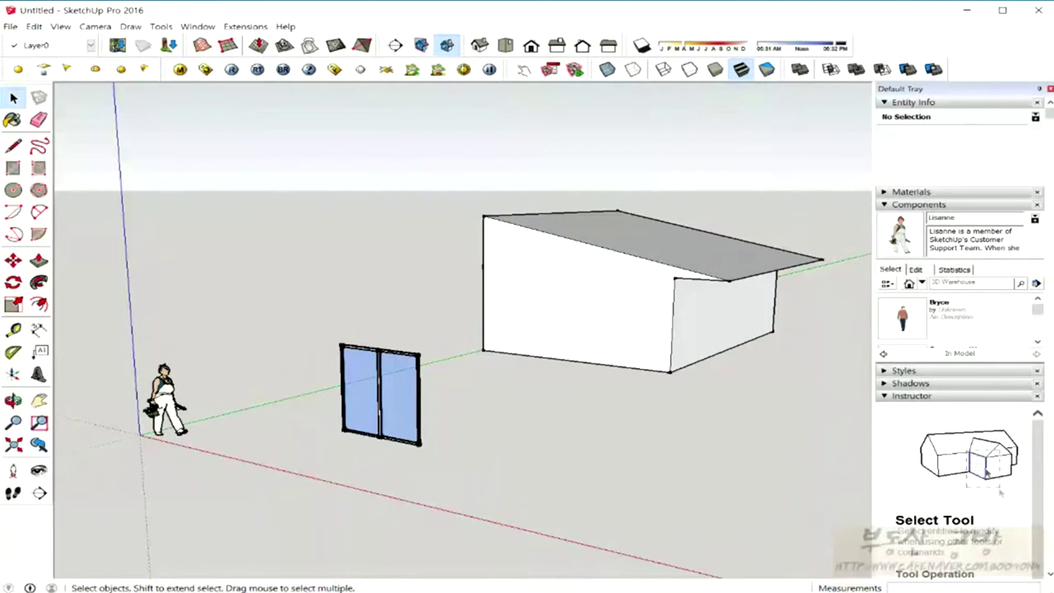
Step: Explode the sliding door, its inner component and its groups, then select all the loose geometry
{"action": "left_click", "coordinate": [381, 396]}
{"action": "scroll", "coordinate": [403, 391], "scroll_direction": "up", "scroll_amount": 2}
{"action": "scroll", "coordinate": [403, 392], "scroll_direction": "up", "scroll_amount": 2}
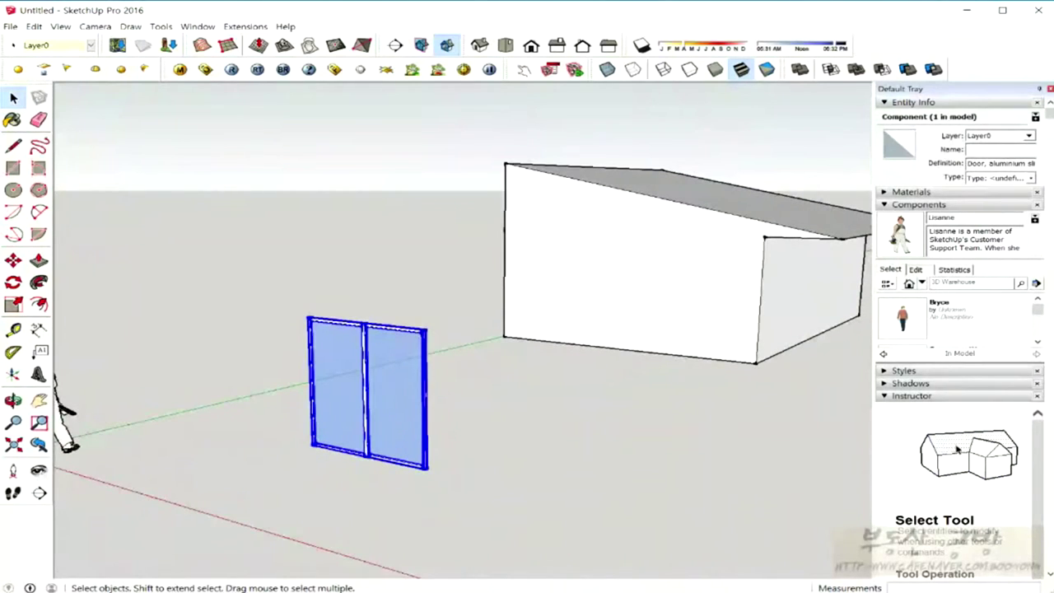
{"action": "right_click", "coordinate": [406, 400]}
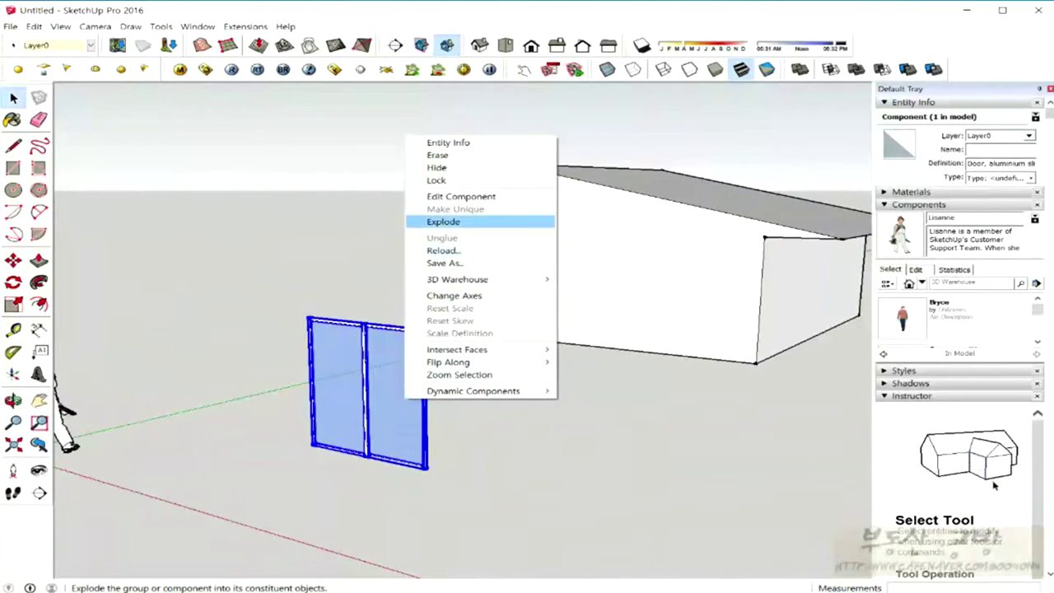
{"action": "key", "text": "Return"}
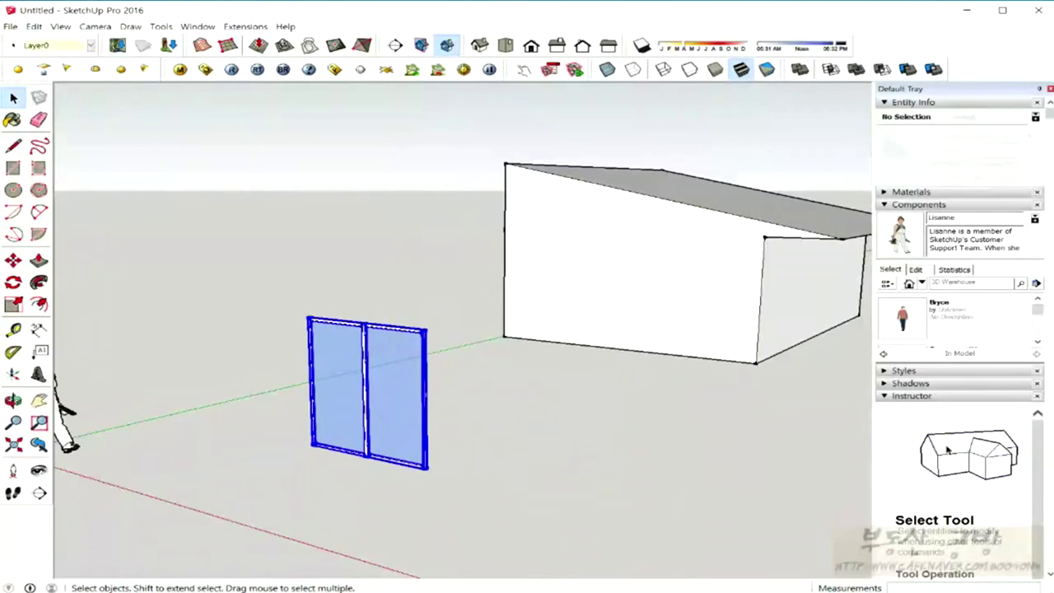
{"action": "right_click", "coordinate": [405, 125]}
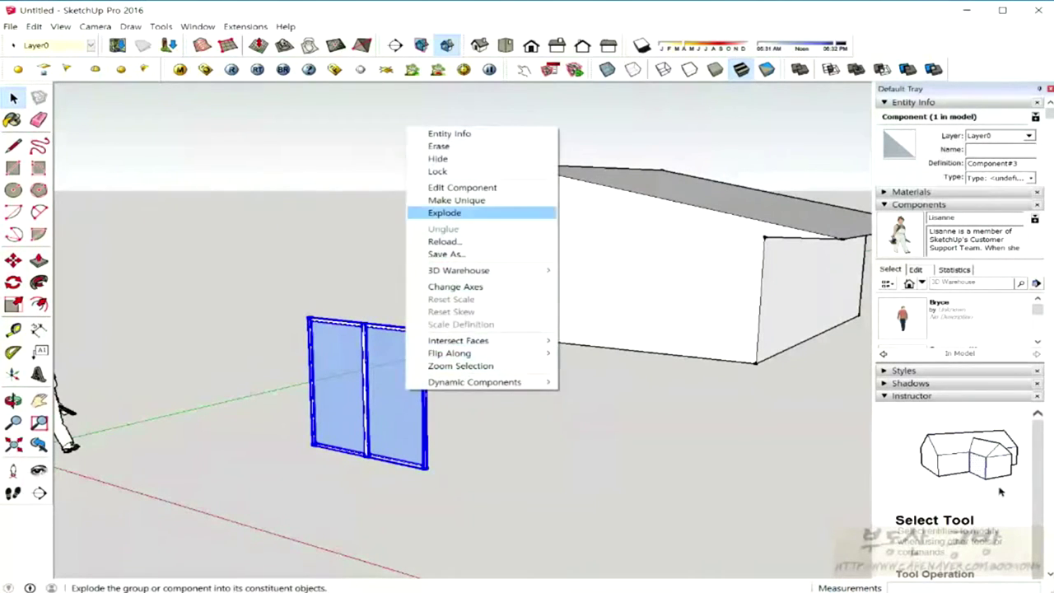
{"action": "left_click", "coordinate": [445, 212]}
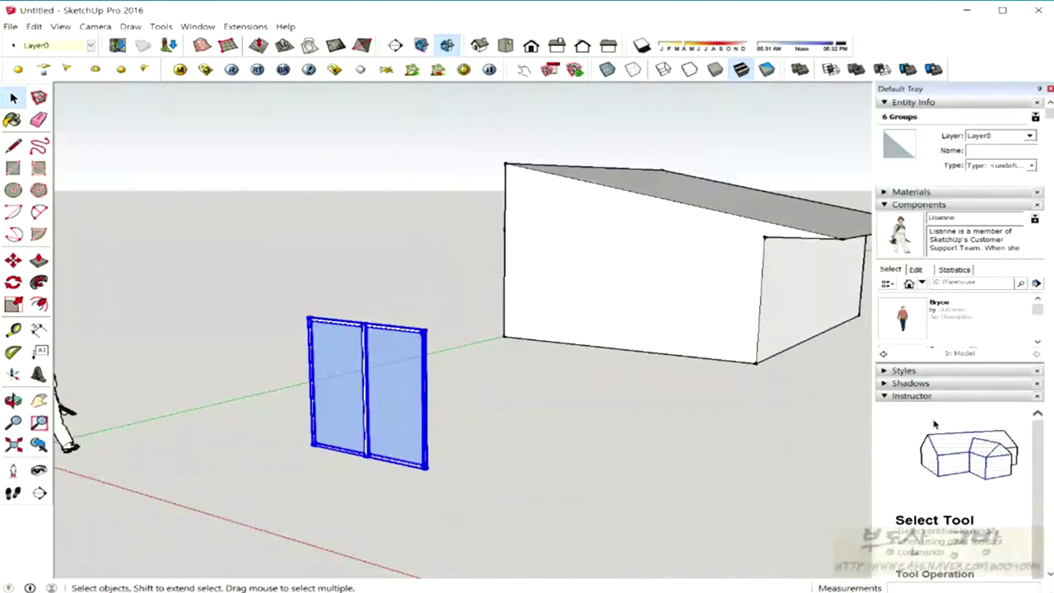
{"action": "right_click", "coordinate": [389, 209]}
{"action": "left_click", "coordinate": [429, 269]}
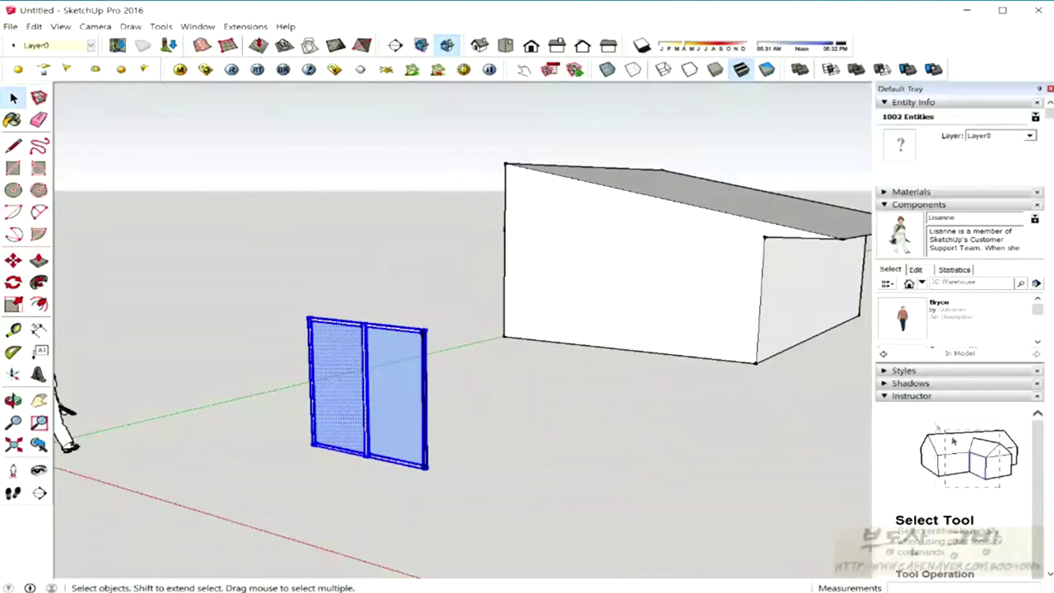
{"action": "left_click_drag", "start_coordinate": [457, 504], "coordinate": [278, 302]}
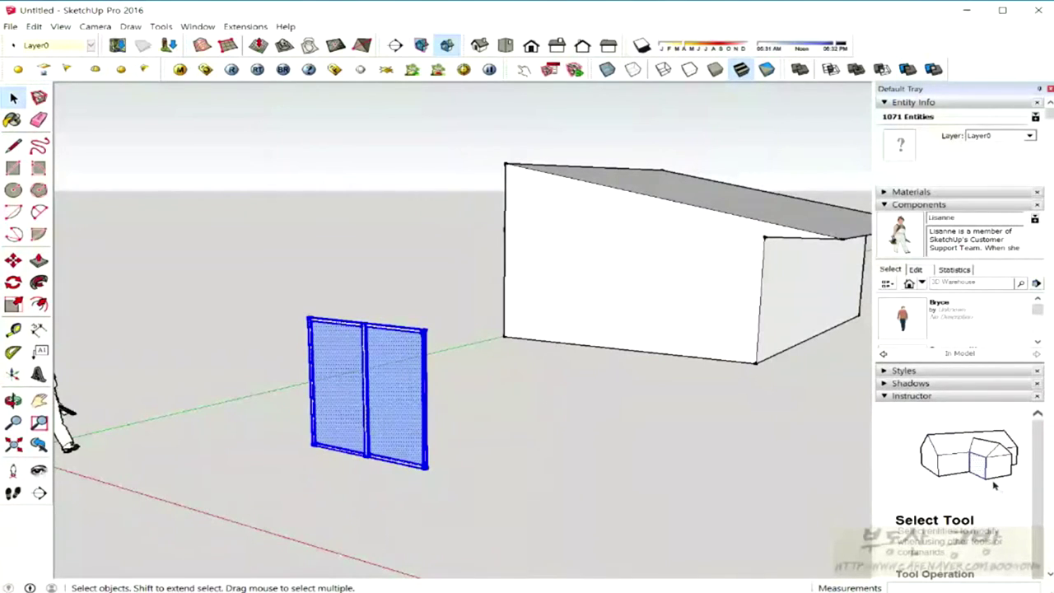
{"action": "right_click", "coordinate": [329, 239]}
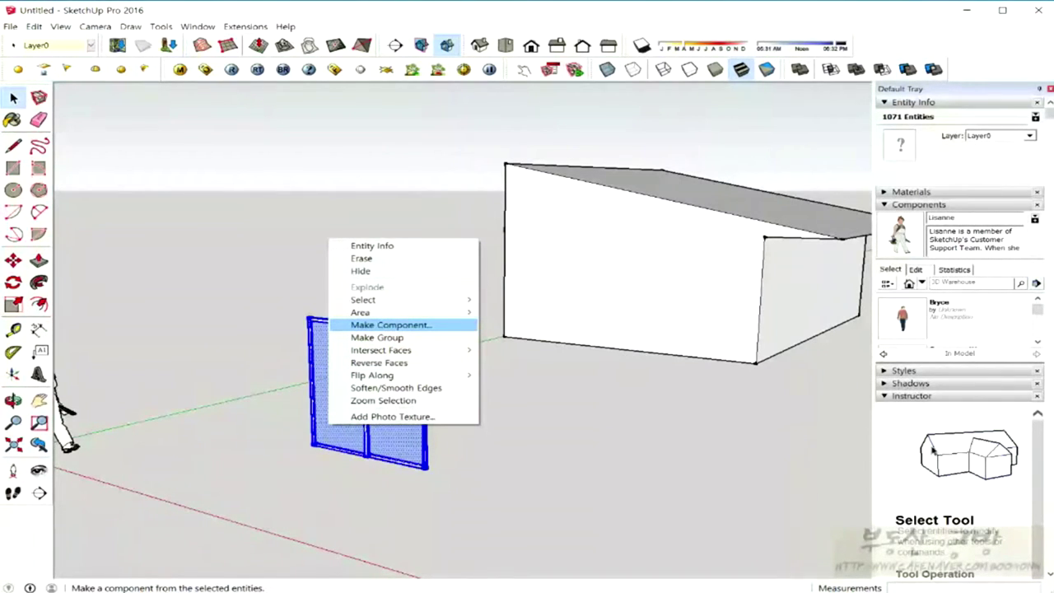
Step: Create a component named 'Bid' with description '창문 창' and Glue to left at None
{"action": "left_click", "coordinate": [390, 324]}
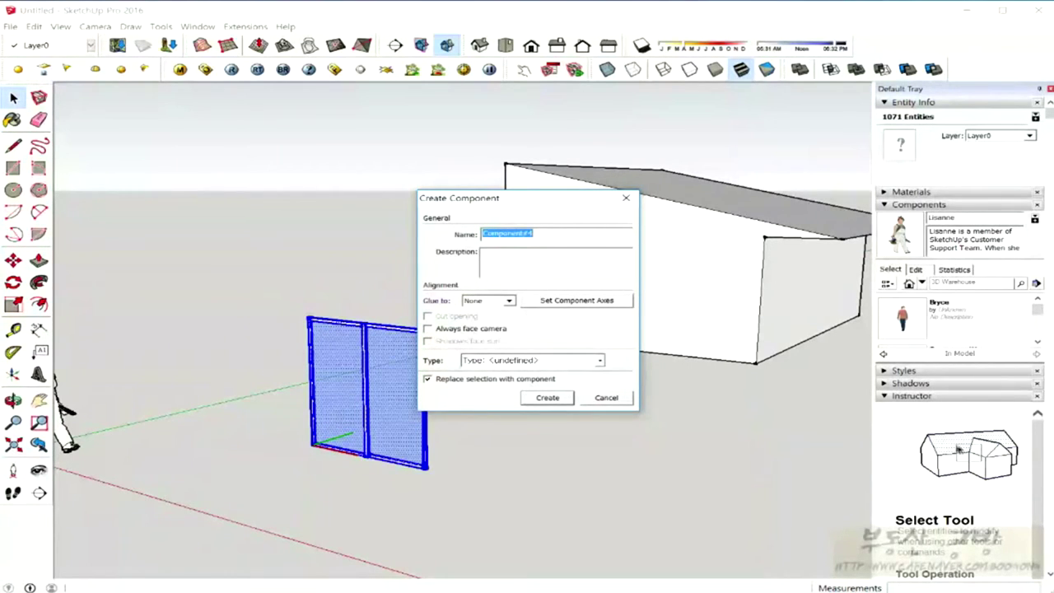
{"action": "type", "text": "Bid"}
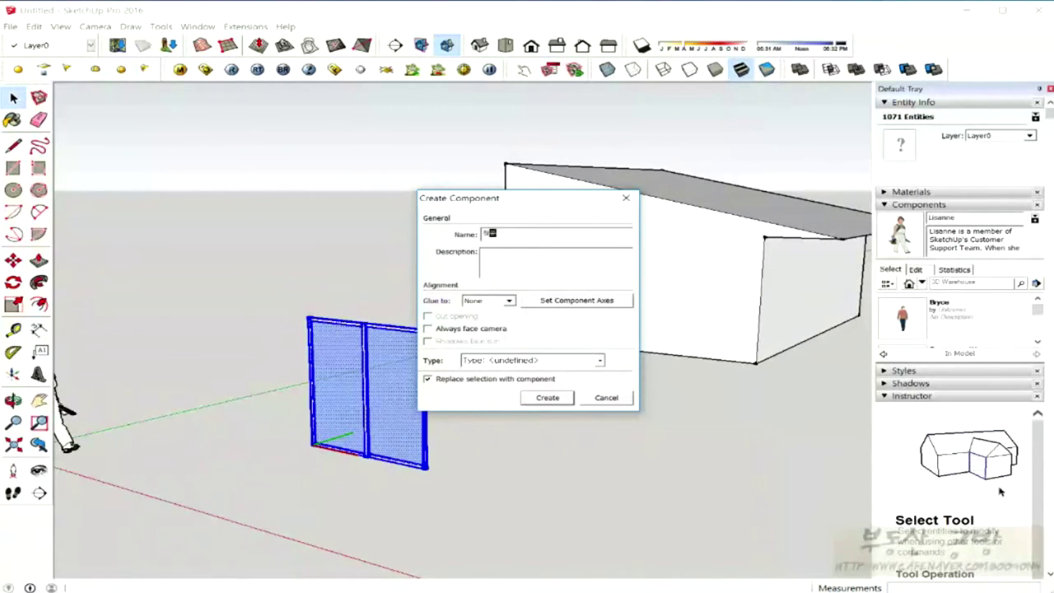
{"action": "key", "text": "Tab"}
{"action": "type", "text": "창문 창"}
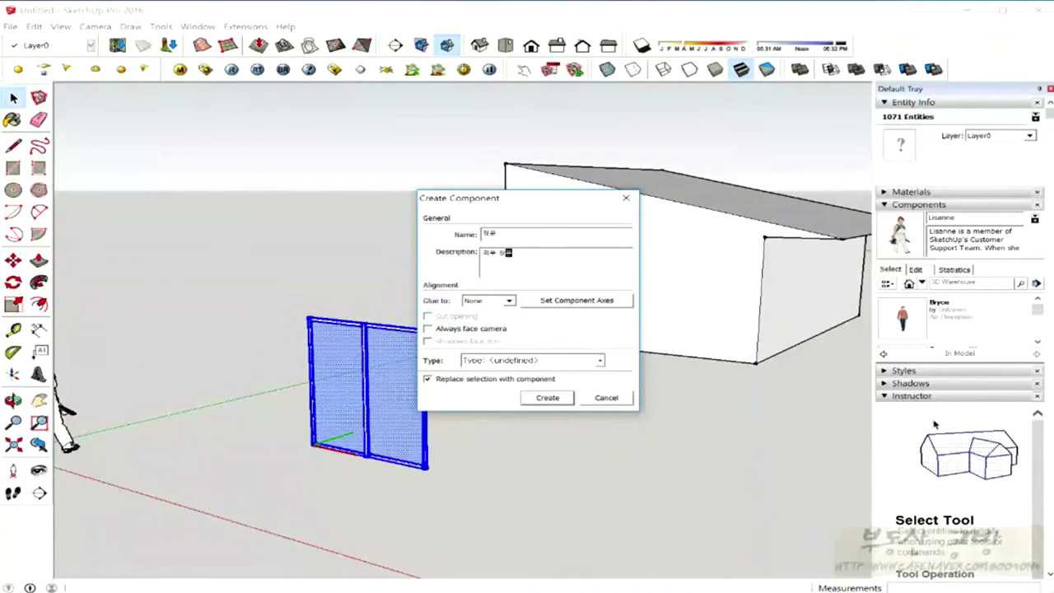
{"action": "key", "text": "Return"}
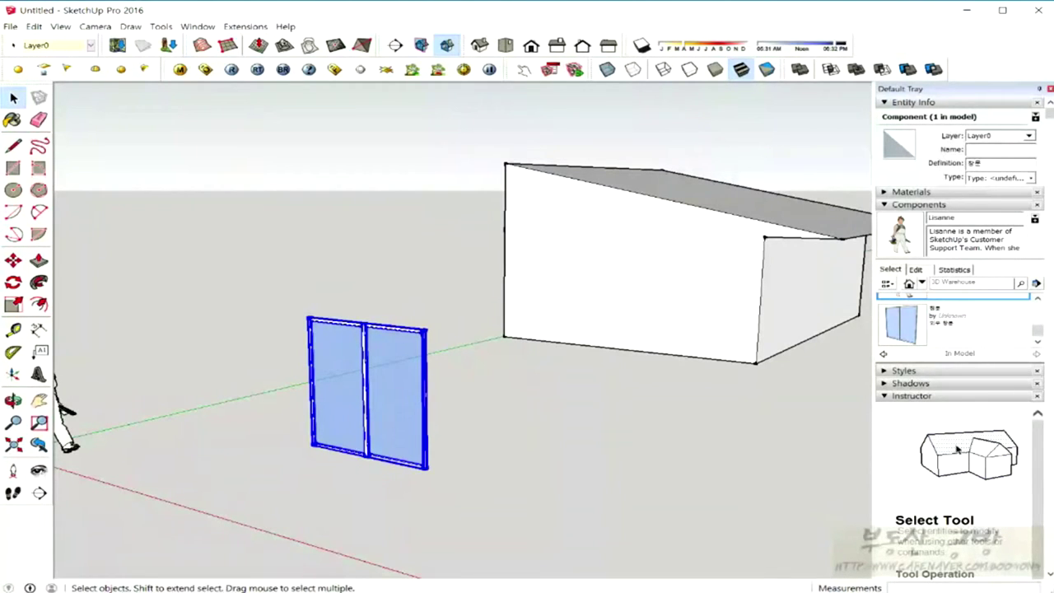
{"action": "left_click", "coordinate": [901, 323]}
{"action": "left_click", "coordinate": [534, 476]}
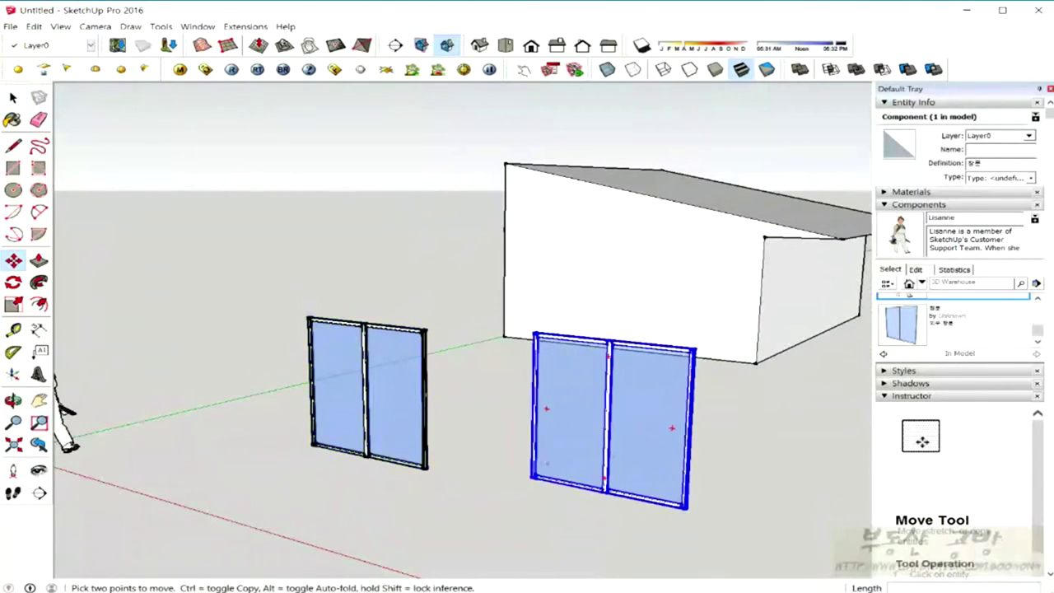
{"action": "middle_click_drag", "start_coordinate": [462, 329], "coordinate": [527, 325]}
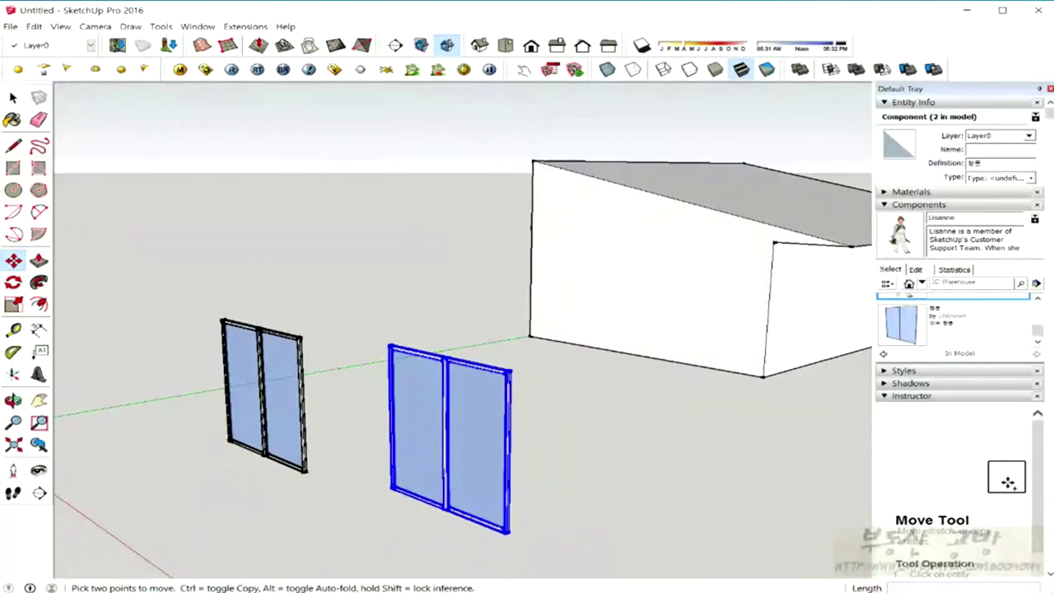
{"action": "key", "text": "Delete"}
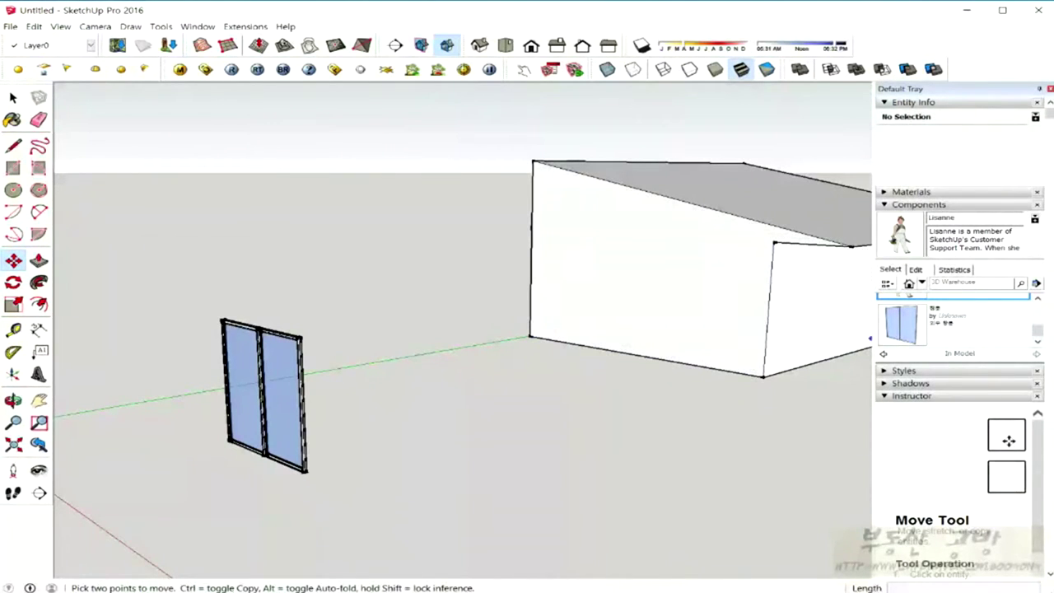
{"action": "left_click", "coordinate": [900, 323]}
{"action": "right_click", "coordinate": [910, 327]}
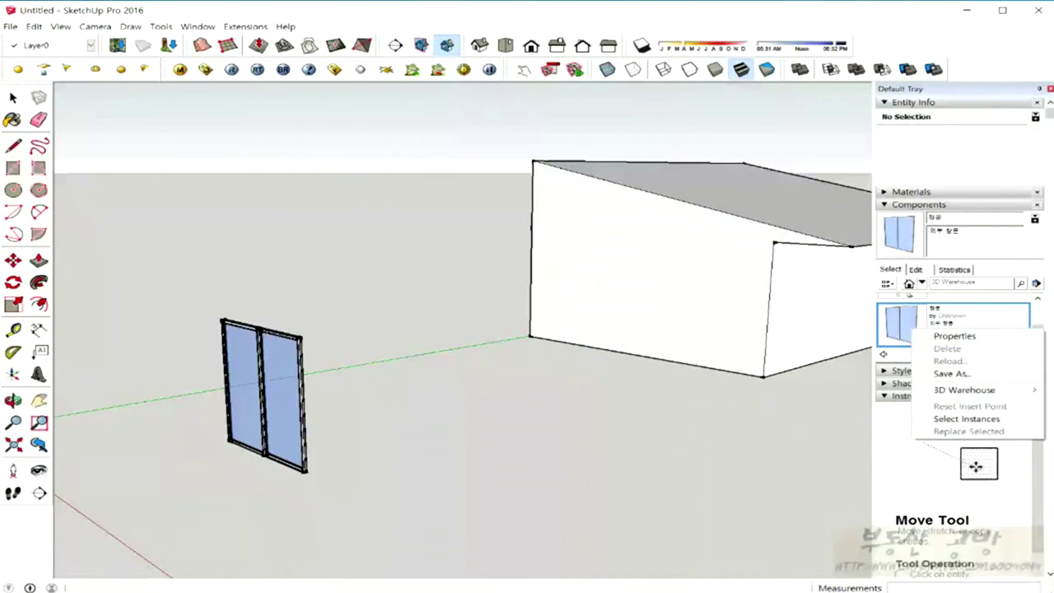
{"action": "key", "text": "ctrl+z"}
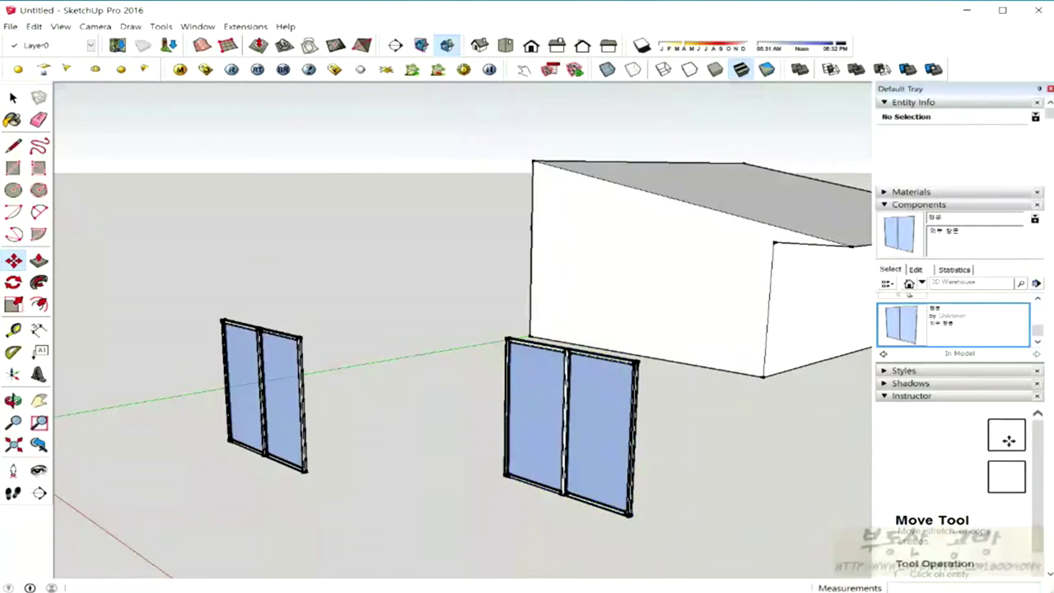
{"action": "key", "text": "space"}
{"action": "left_click", "coordinate": [568, 424]}
{"action": "key", "text": "Delete"}
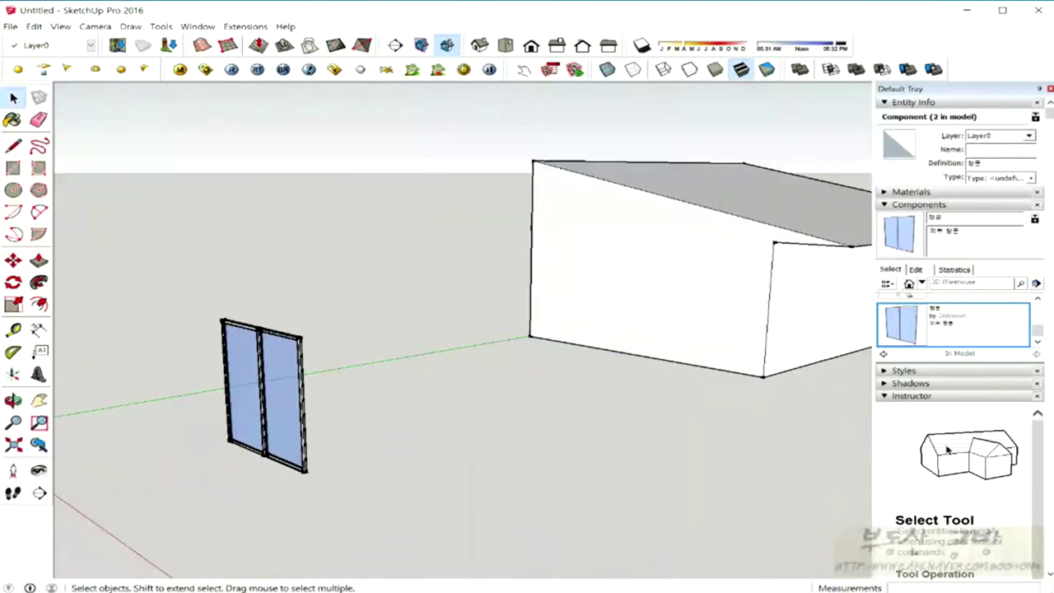
Step: Explode the door component again and start Make Component on its loose geometry
{"action": "left_click", "coordinate": [255, 429]}
{"action": "right_click", "coordinate": [255, 439]}
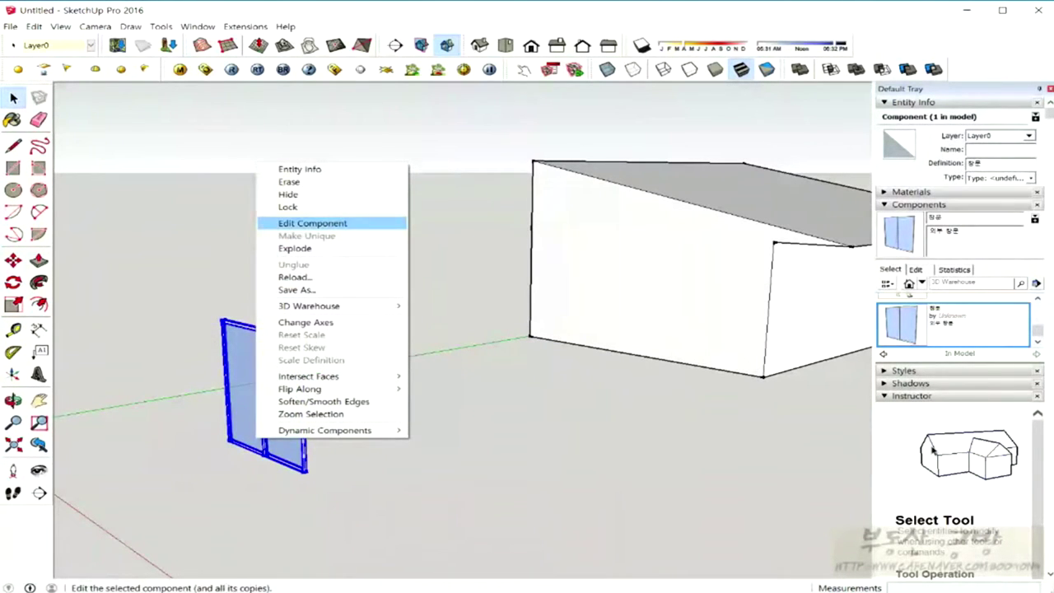
{"action": "left_click", "coordinate": [295, 248]}
{"action": "right_click", "coordinate": [290, 358]}
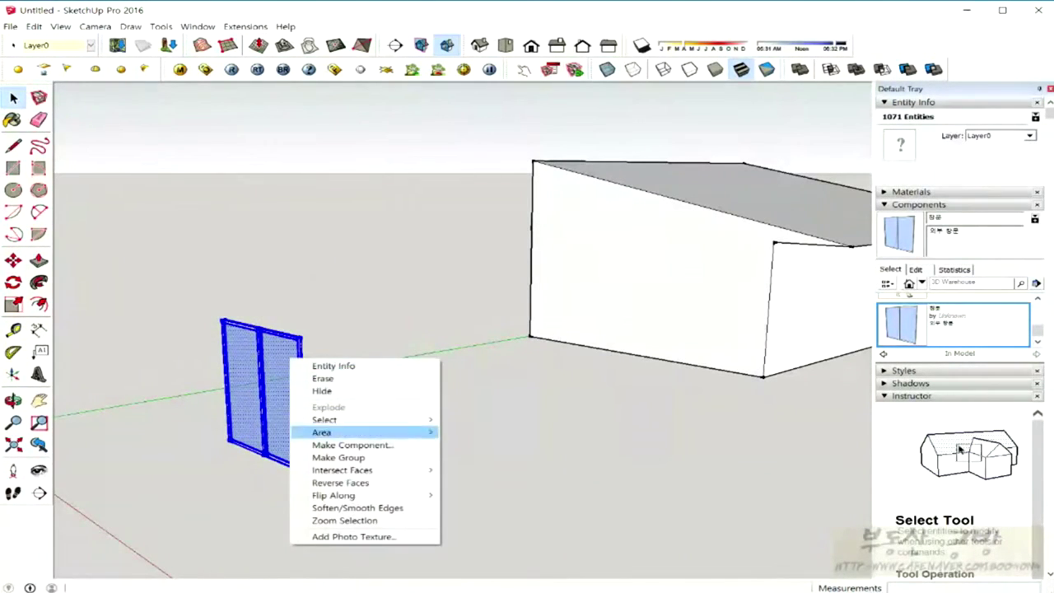
{"action": "left_click", "coordinate": [351, 444]}
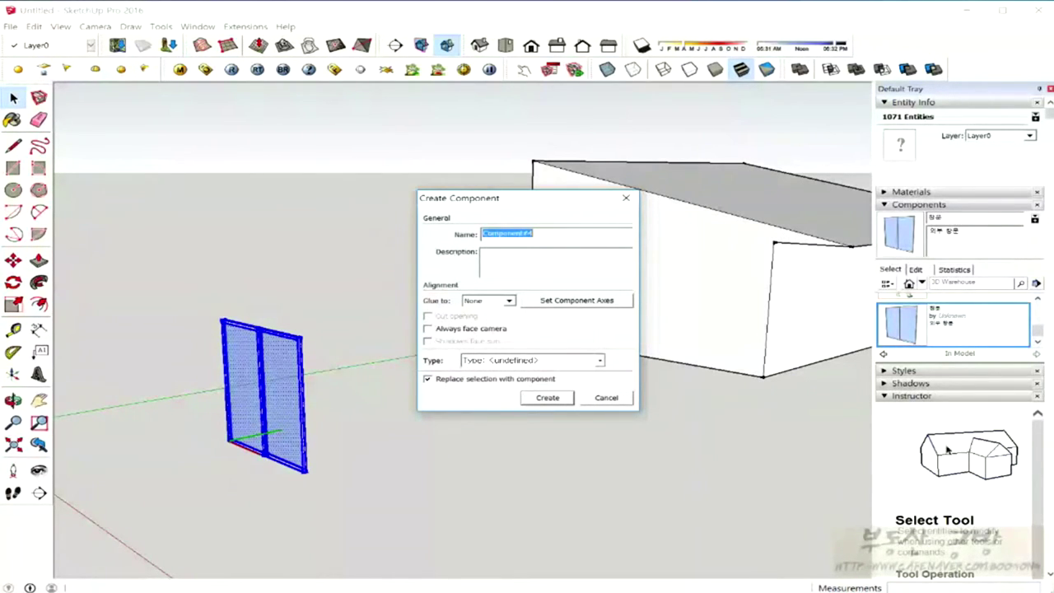
Step: Keep Glue to at None, cancel Create Component, and orbit to view the window side-on
{"action": "left_click", "coordinate": [488, 301]}
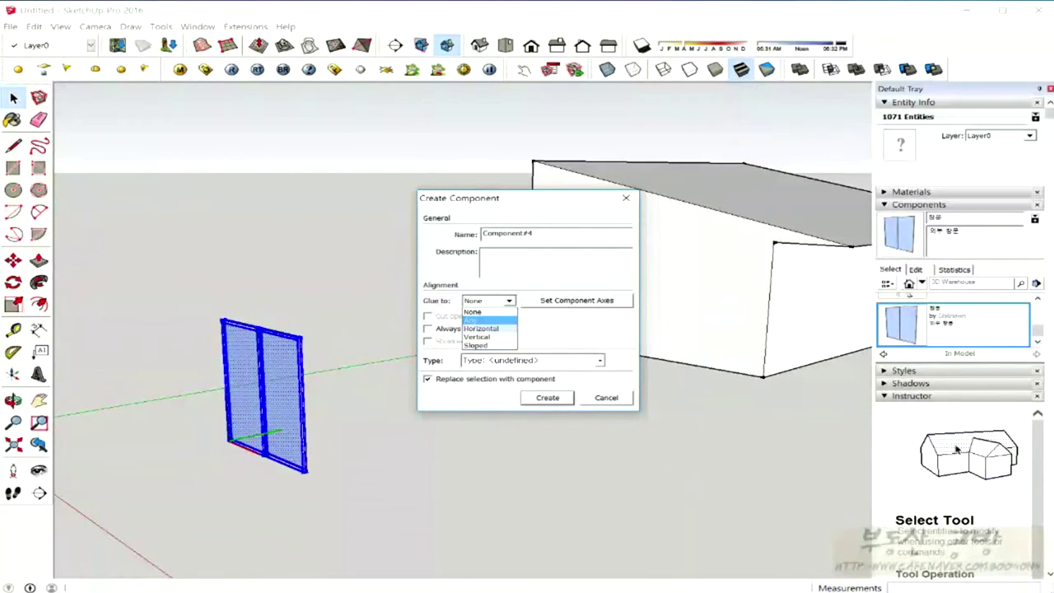
{"action": "key", "text": "Up"}
{"action": "key", "text": "Up"}
{"action": "key", "text": "Up"}
{"action": "key", "text": "Up"}
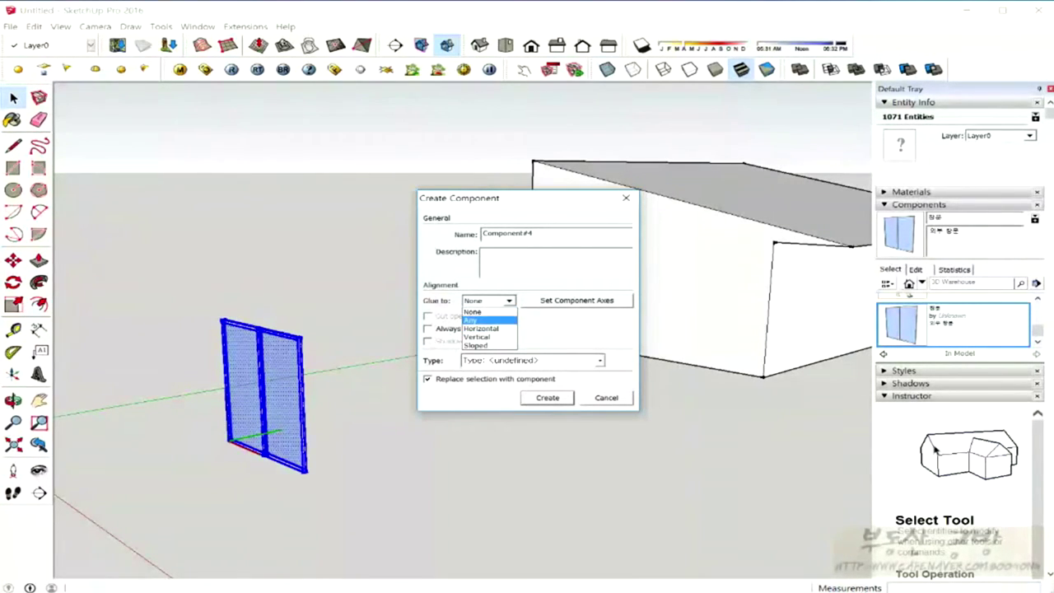
{"action": "key", "text": "Escape"}
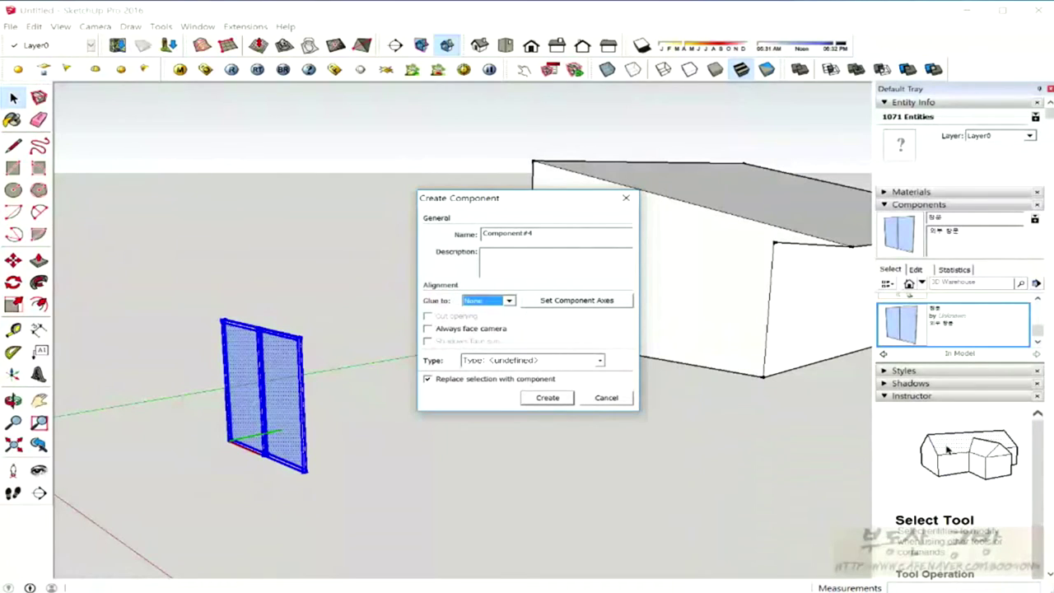
{"action": "key", "text": "Return"}
{"action": "middle_click_drag", "start_coordinate": [461, 330], "coordinate": [560, 313]}
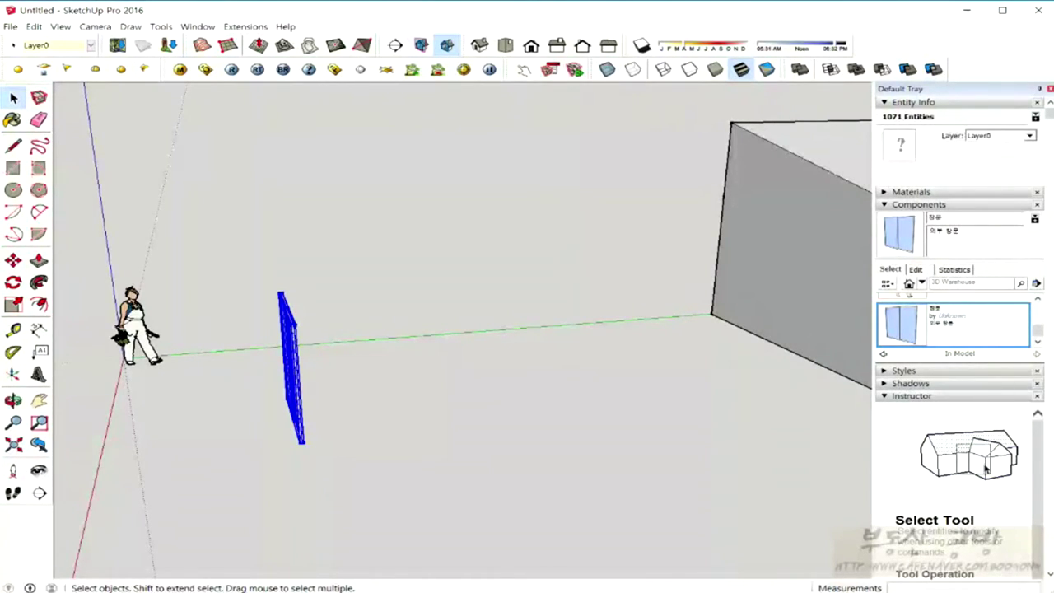
Step: Orbit toward the window and house, then start Make Component on the window geometry
{"action": "middle_click_drag", "start_coordinate": [462, 329], "coordinate": [560, 329]}
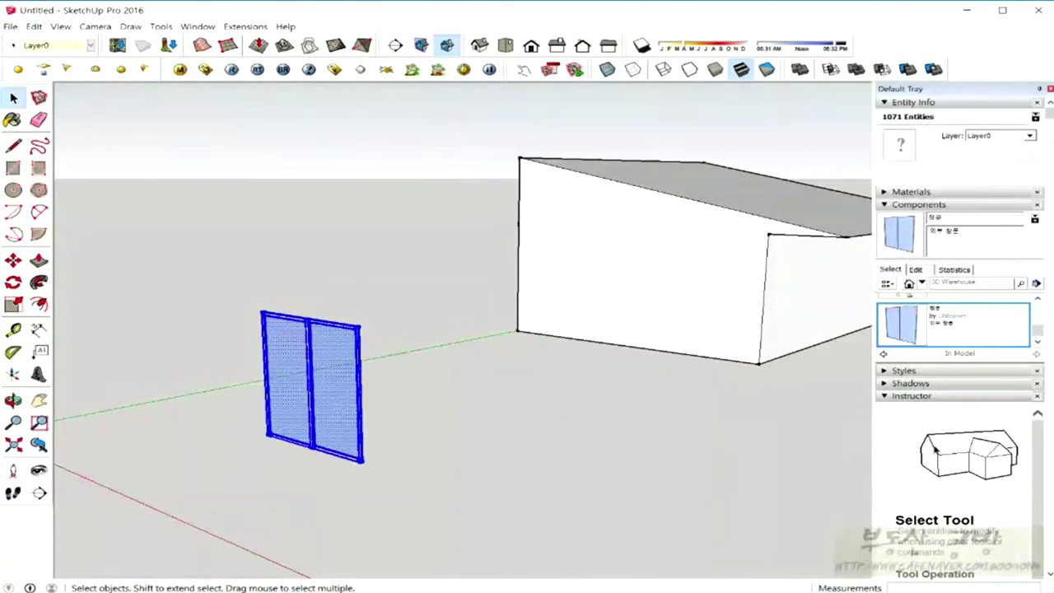
{"action": "right_click", "coordinate": [346, 400]}
{"action": "left_click", "coordinate": [383, 487]}
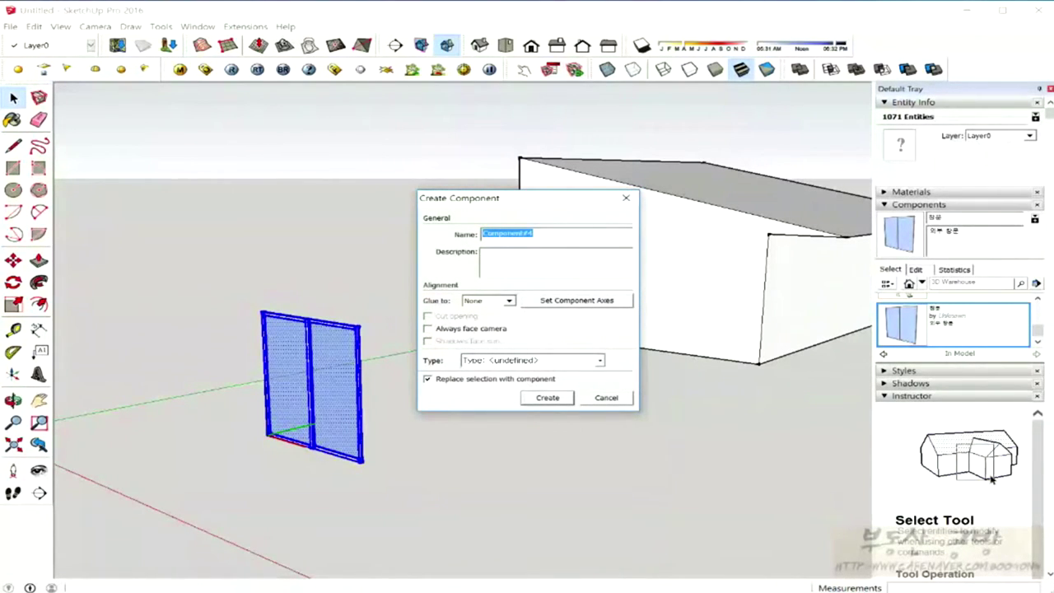
Step: Set custom axes at the window's corner with red and green directions, creating Component#4
{"action": "left_click", "coordinate": [576, 300]}
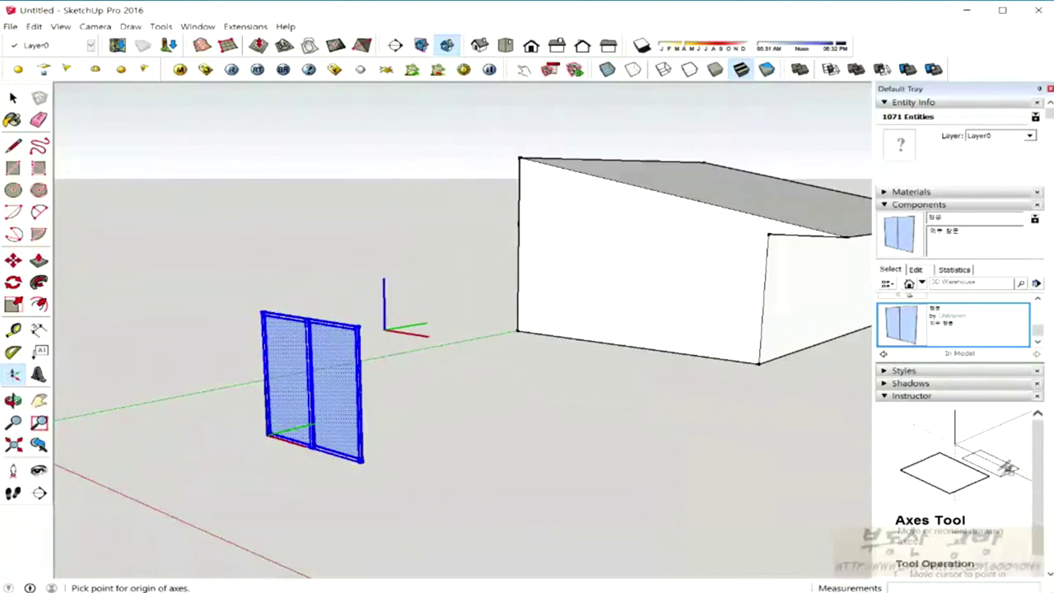
{"action": "middle_click_drag", "start_coordinate": [400, 321], "coordinate": [346, 346]}
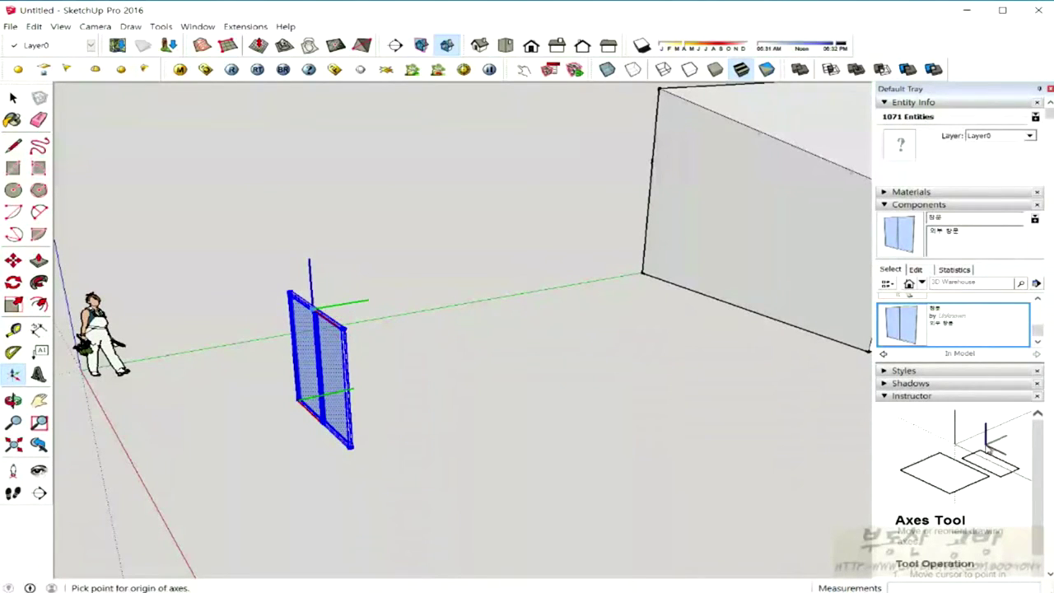
{"action": "left_click", "coordinate": [313, 310]}
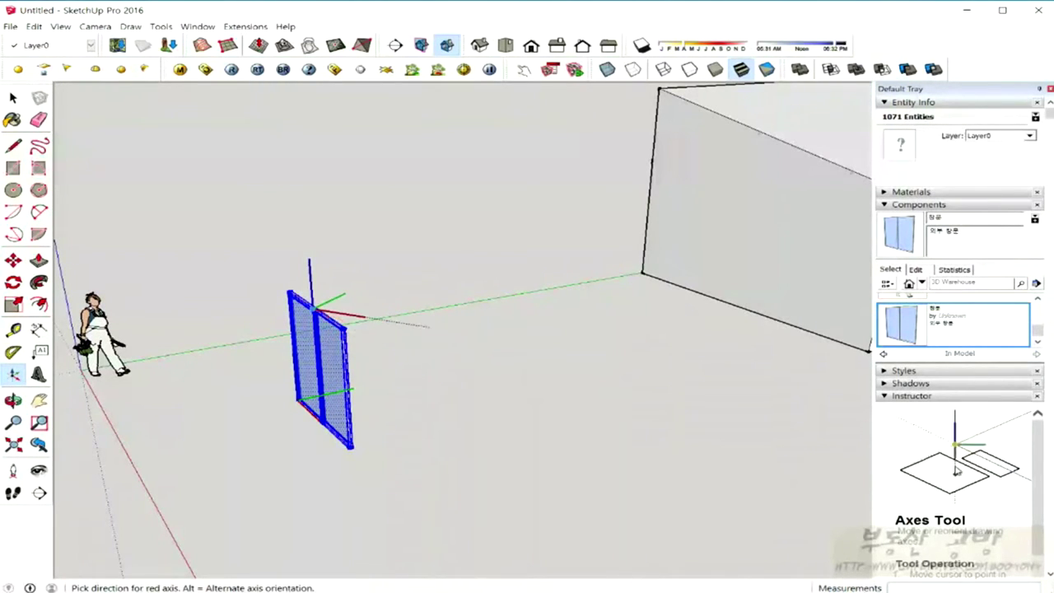
{"action": "left_click", "coordinate": [387, 321]}
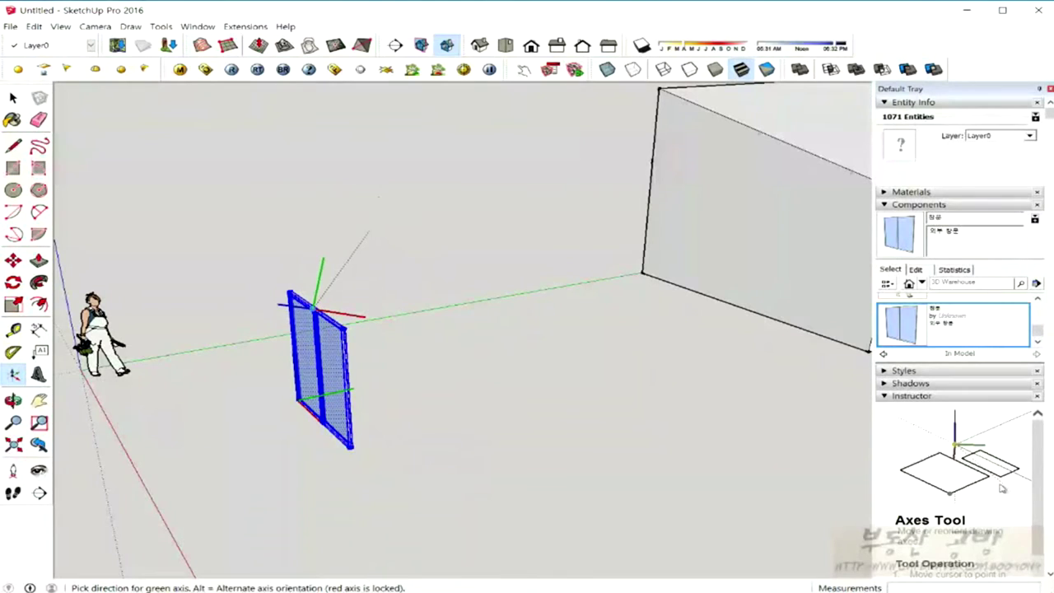
{"action": "left_click", "coordinate": [323, 261]}
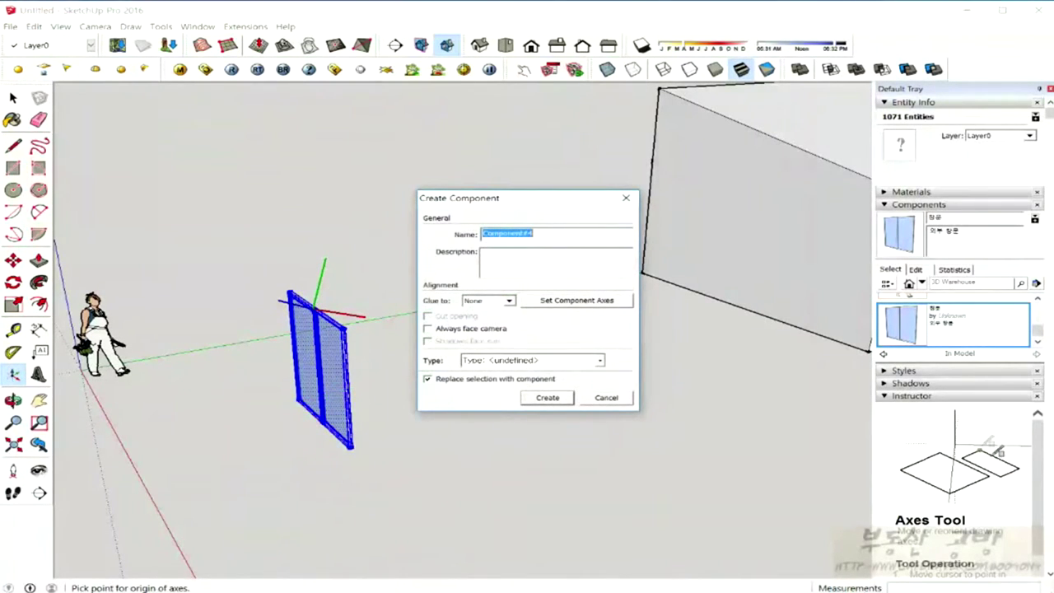
{"action": "key", "text": "Return"}
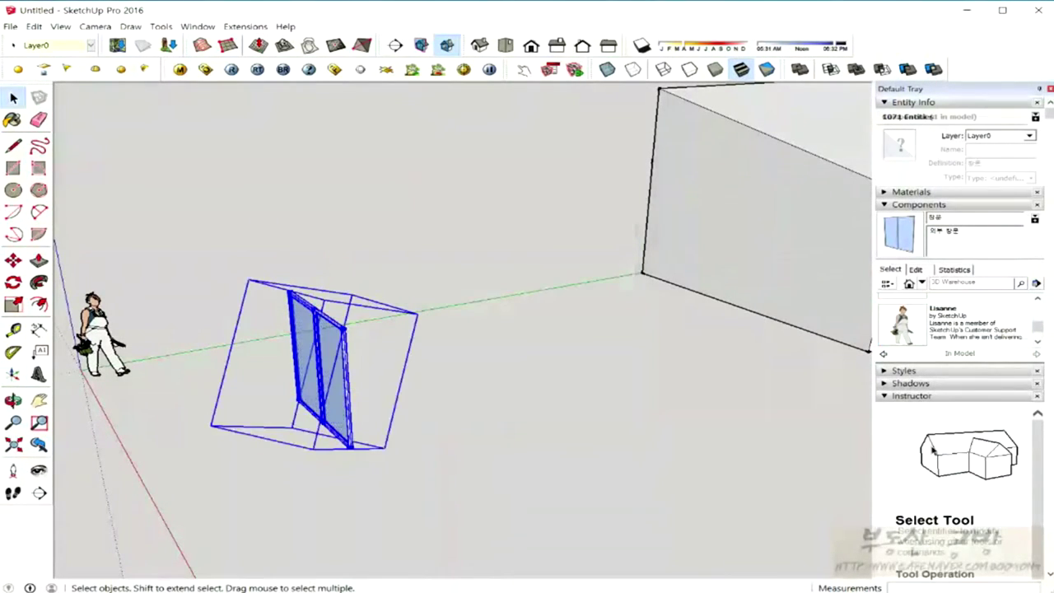
{"action": "middle_click_drag", "start_coordinate": [323, 308], "coordinate": [247, 313]}
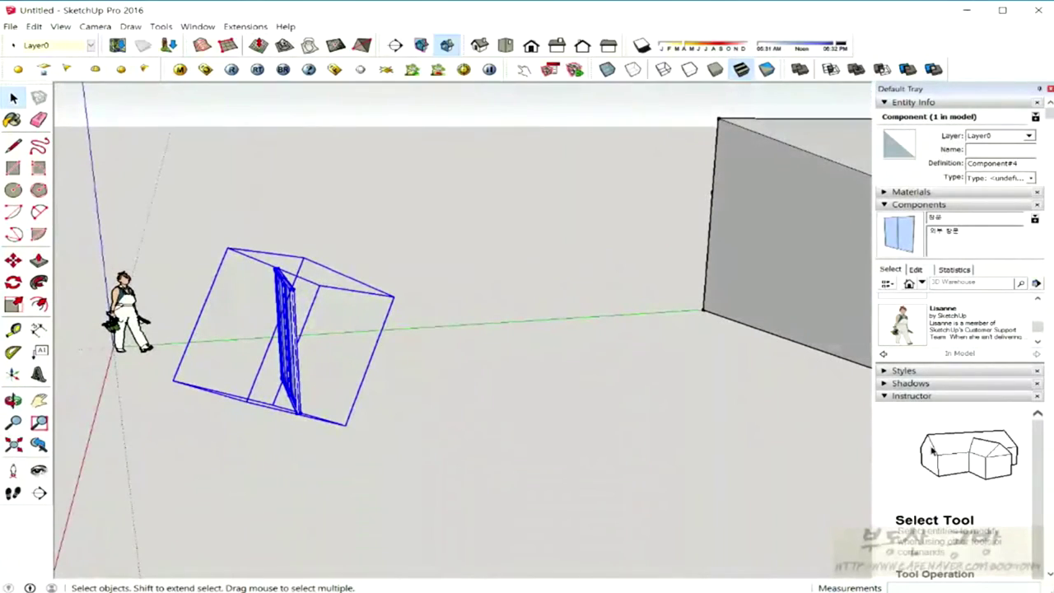
{"action": "mouse_move", "coordinate": [461, 330]}
{"action": "middle_mouse_down"}
{"action": "mouse_move", "coordinate": [576, 338]}
{"action": "mouse_move", "coordinate": [412, 334]}
{"action": "middle_mouse_up"}
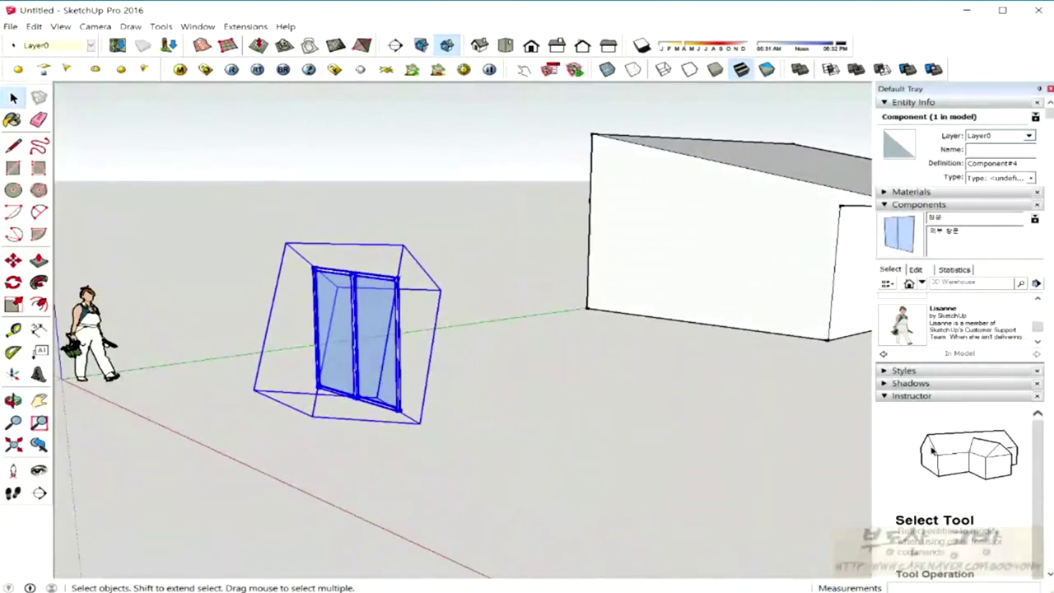
{"action": "middle_click_drag", "start_coordinate": [461, 329], "coordinate": [429, 337]}
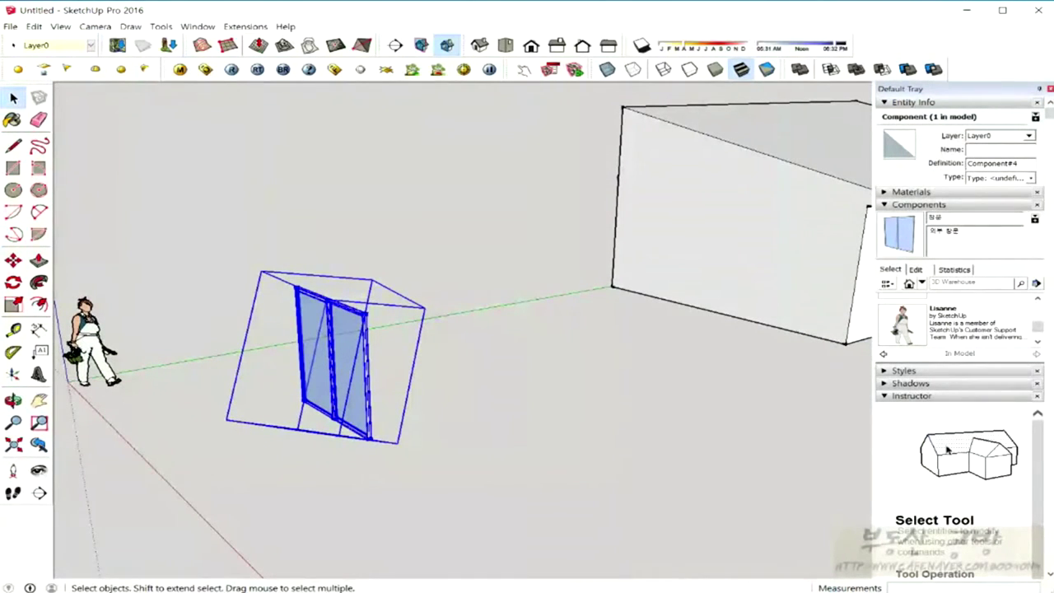
{"action": "middle_click_drag", "start_coordinate": [495, 346], "coordinate": [363, 337]}
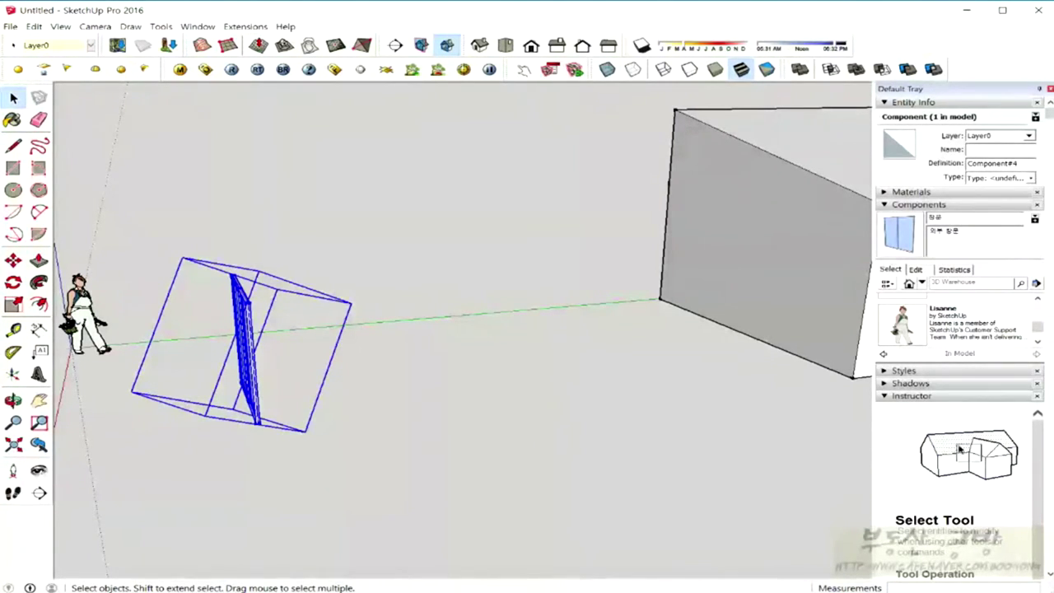
{"action": "middle_click_drag", "start_coordinate": [461, 346], "coordinate": [429, 346]}
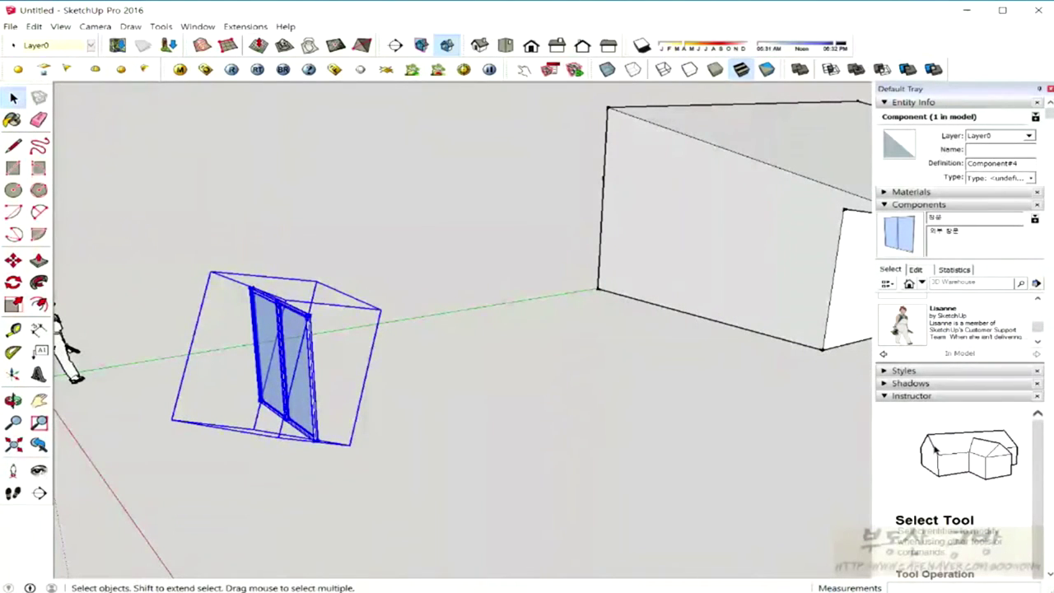
{"action": "key", "text": "s"}
{"action": "middle_click_drag", "start_coordinate": [461, 354], "coordinate": [412, 354]}
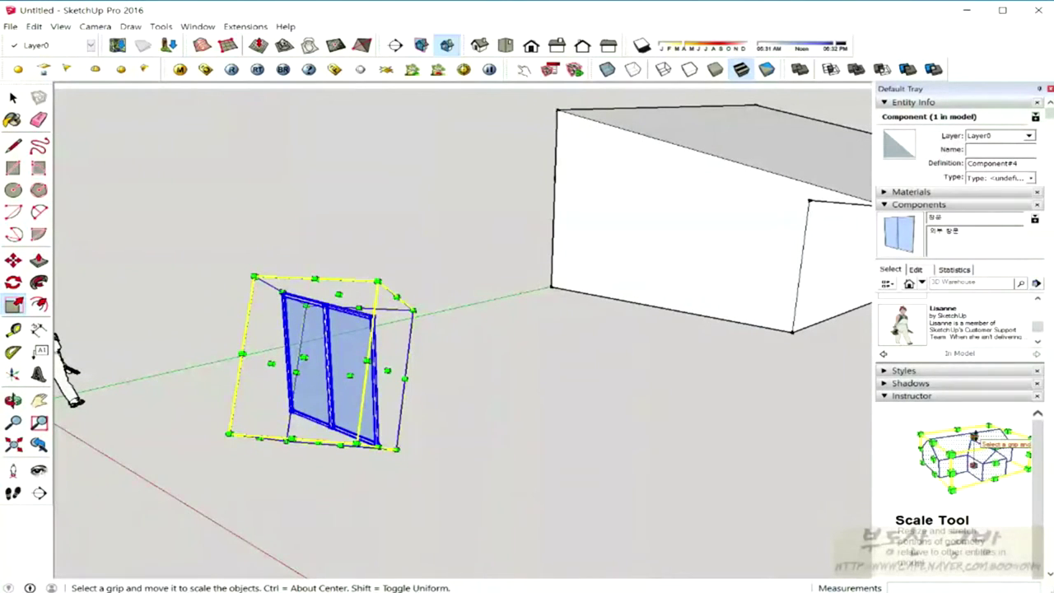
{"action": "key", "text": "space"}
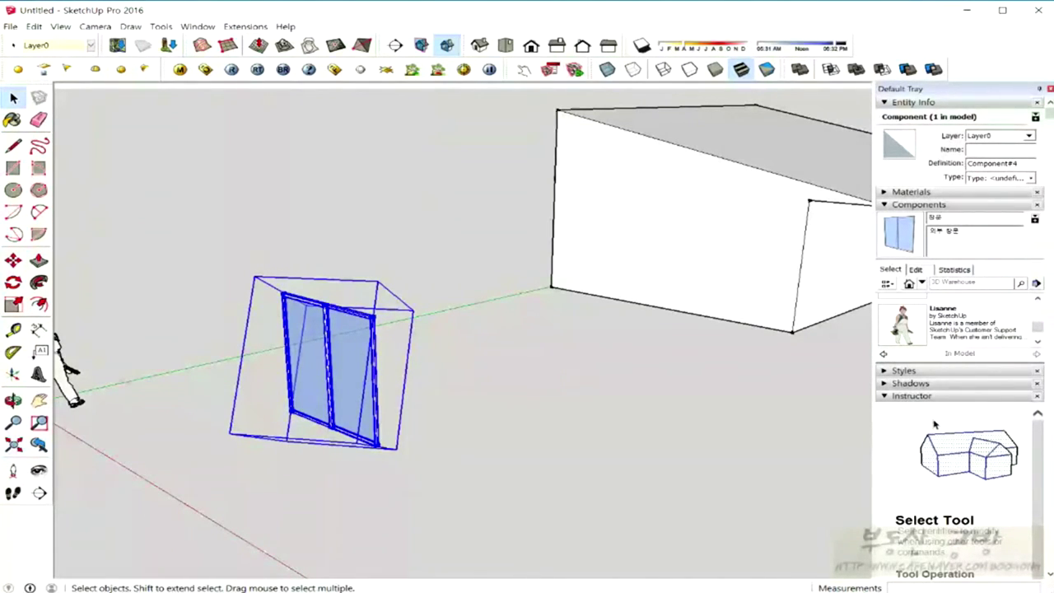
Step: Move Component#4's axes to the window's lower-left corner, with red along the bottom edge
{"action": "right_click", "coordinate": [327, 372]}
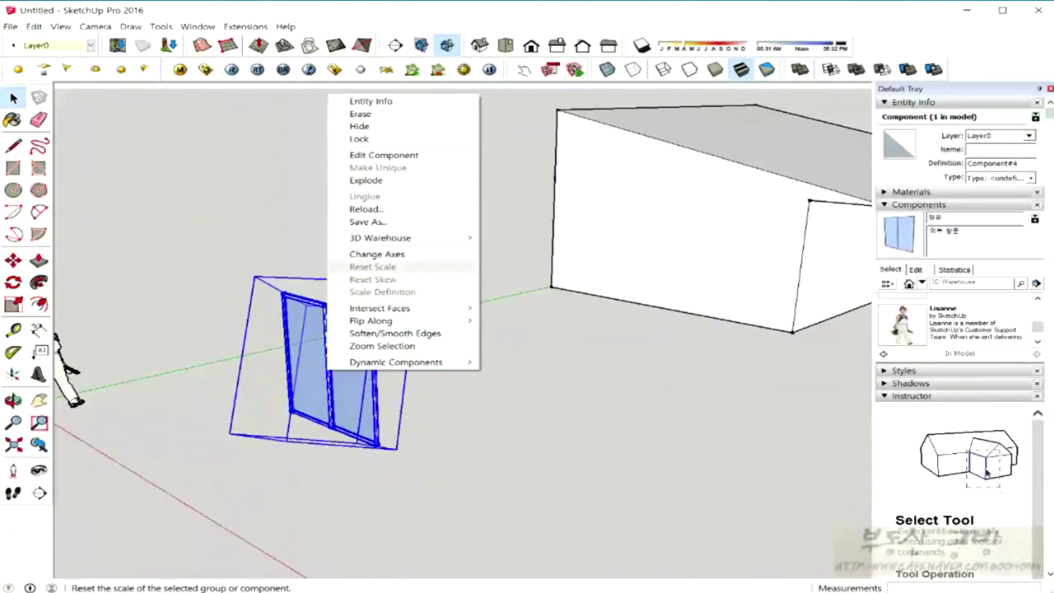
{"action": "left_click", "coordinate": [376, 254]}
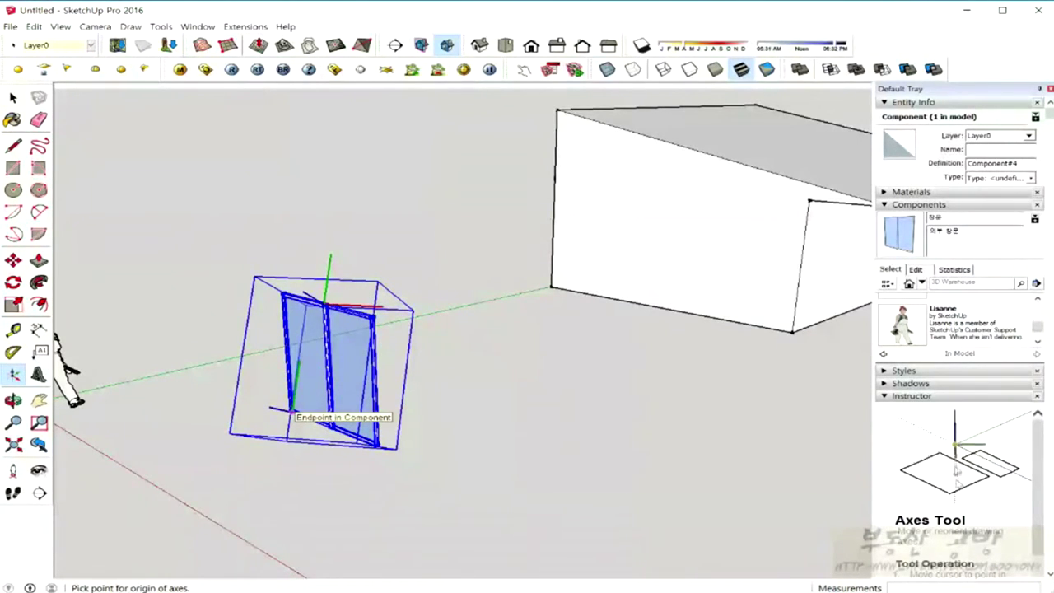
{"action": "left_click", "coordinate": [292, 410]}
{"action": "left_click", "coordinate": [375, 440]}
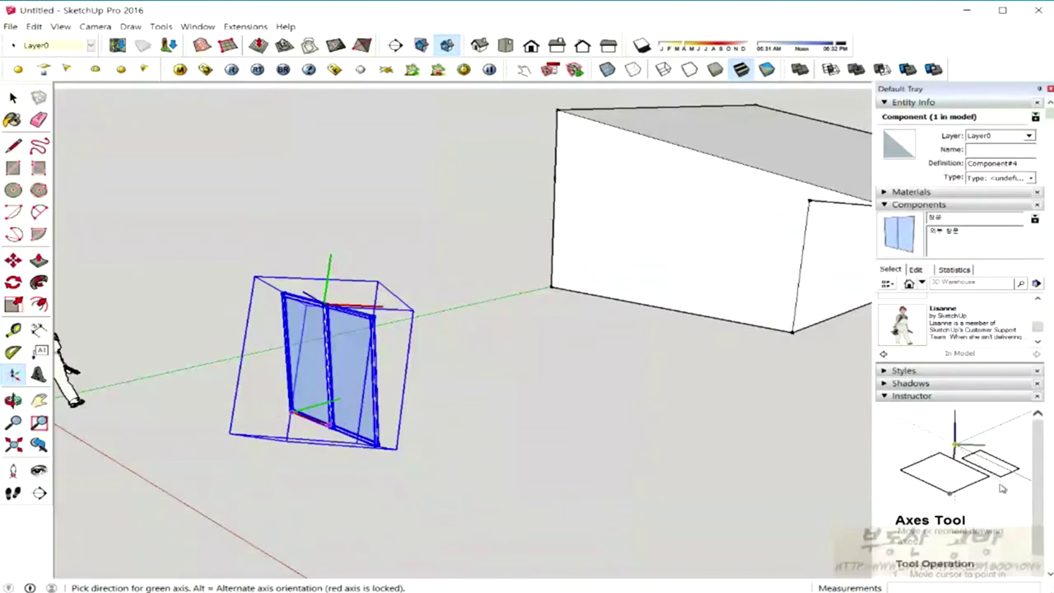
{"action": "left_click", "coordinate": [407, 384]}
{"action": "middle_click_drag", "start_coordinate": [494, 346], "coordinate": [412, 334]}
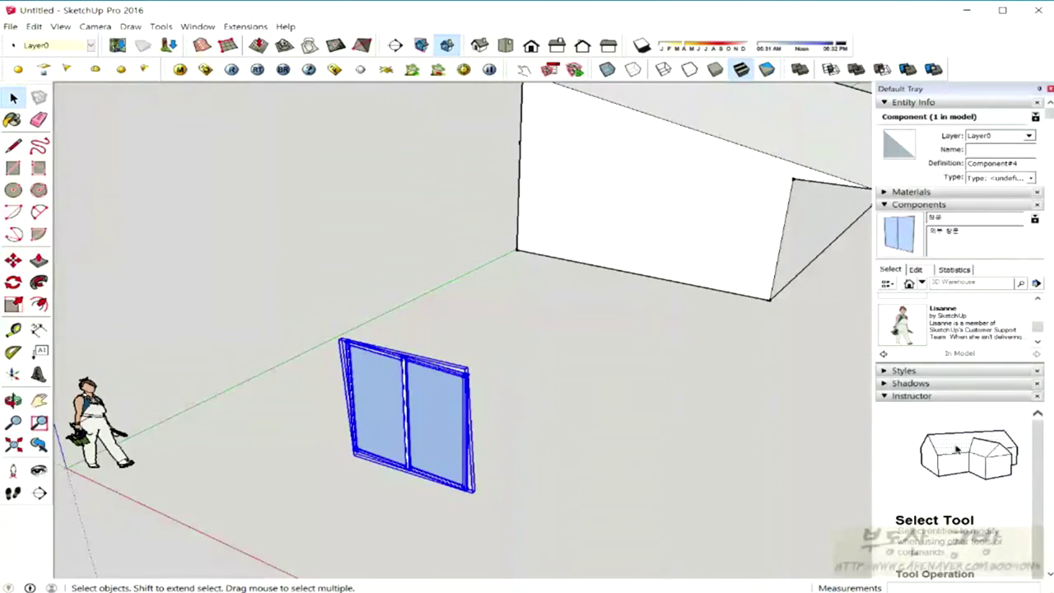
Step: Deselect the window component and orbit until the house fills the view
{"action": "left_click", "coordinate": [902, 324]}
{"action": "middle_click_drag", "start_coordinate": [494, 330], "coordinate": [412, 321]}
{"action": "key", "text": "space"}
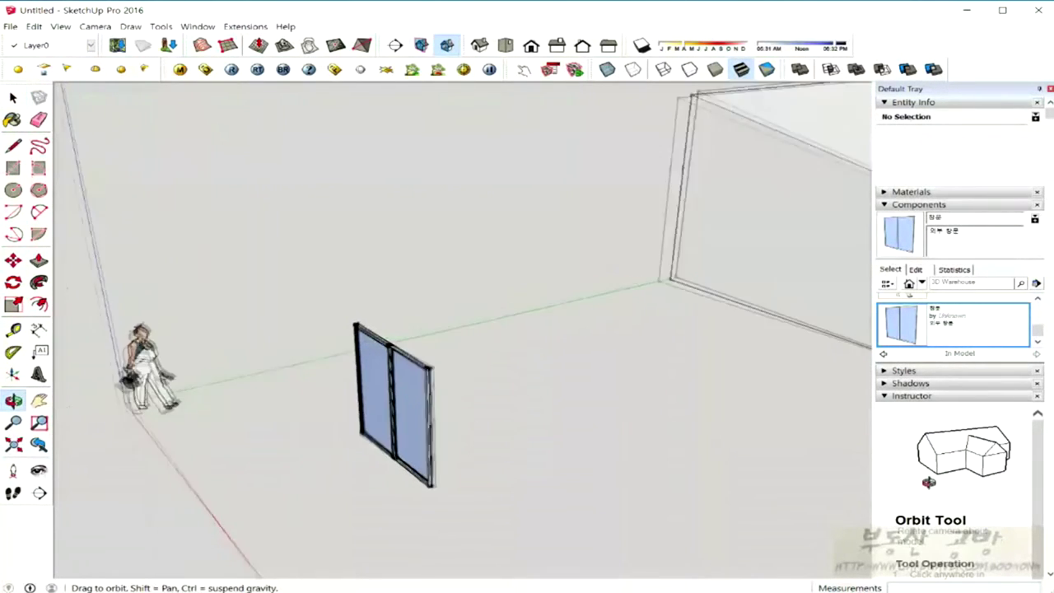
{"action": "middle_click_drag", "start_coordinate": [495, 329], "coordinate": [412, 330]}
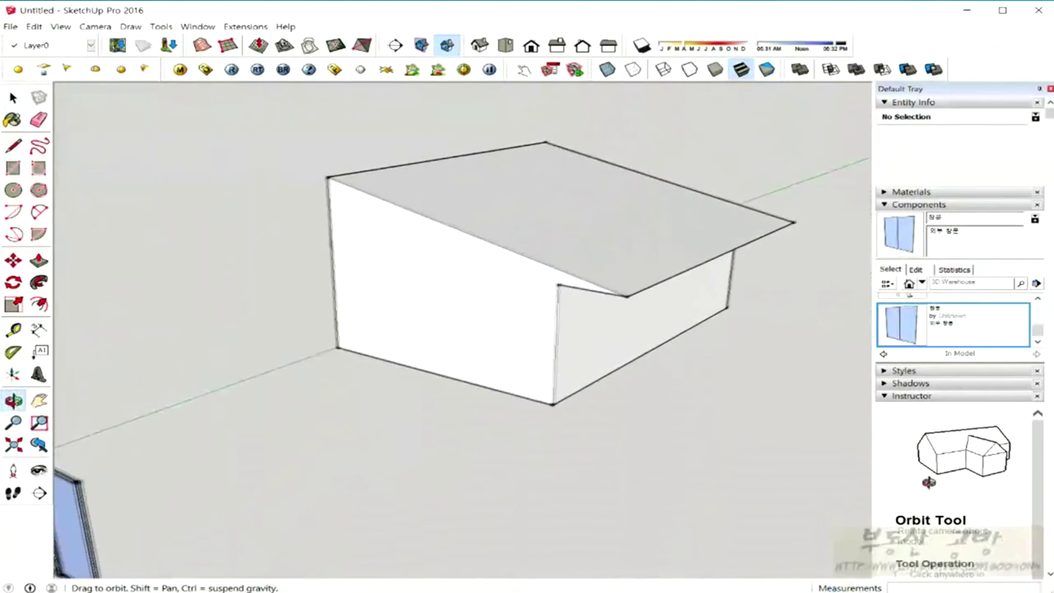
{"action": "middle_click_drag", "start_coordinate": [494, 330], "coordinate": [461, 330]}
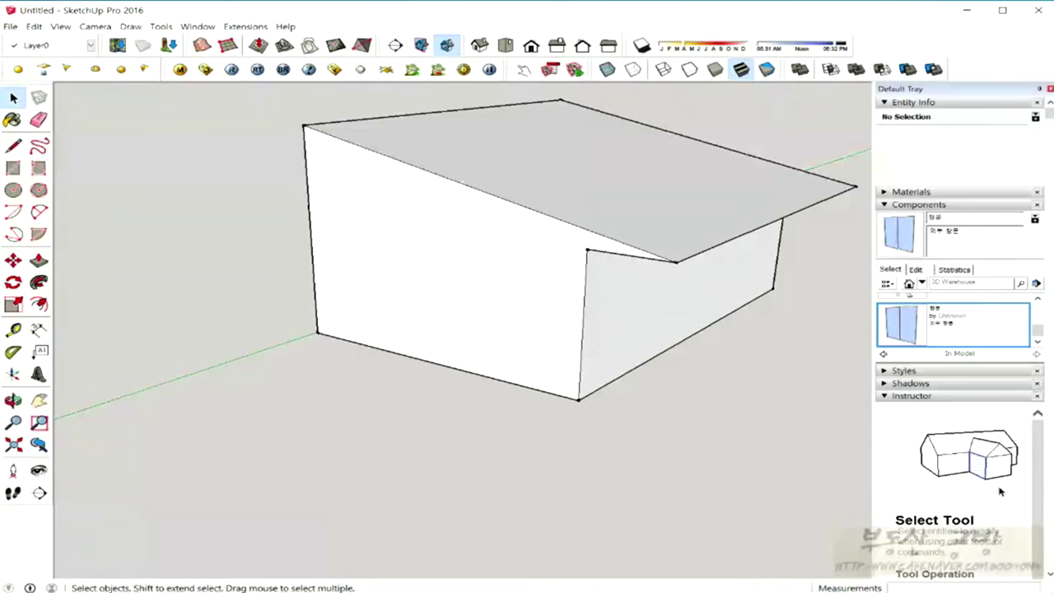
Step: Place the sliding window on the house wall, then delete it
{"action": "left_click", "coordinate": [900, 324]}
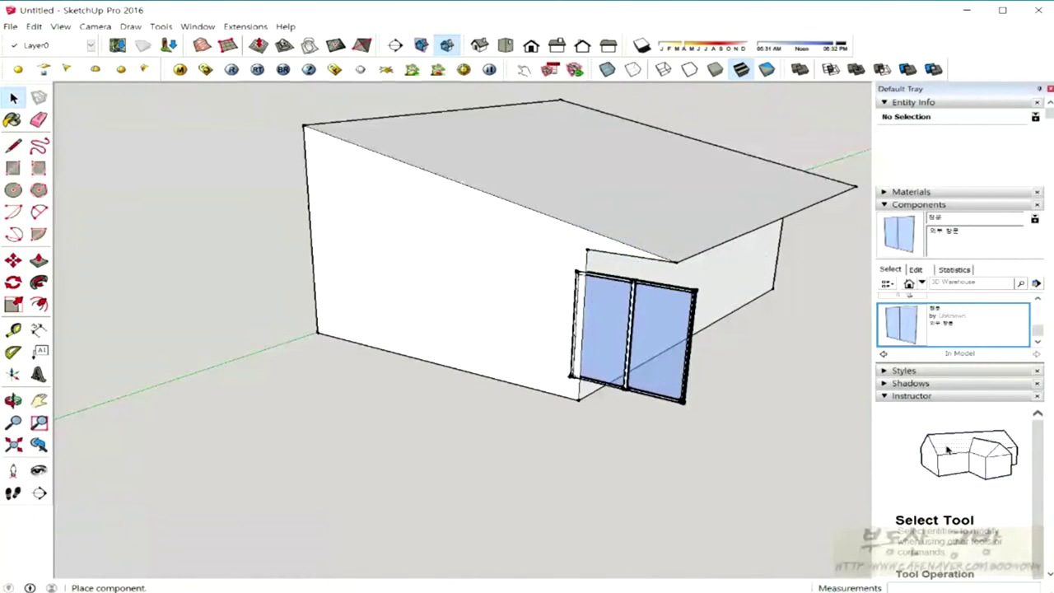
{"action": "left_click", "coordinate": [601, 384]}
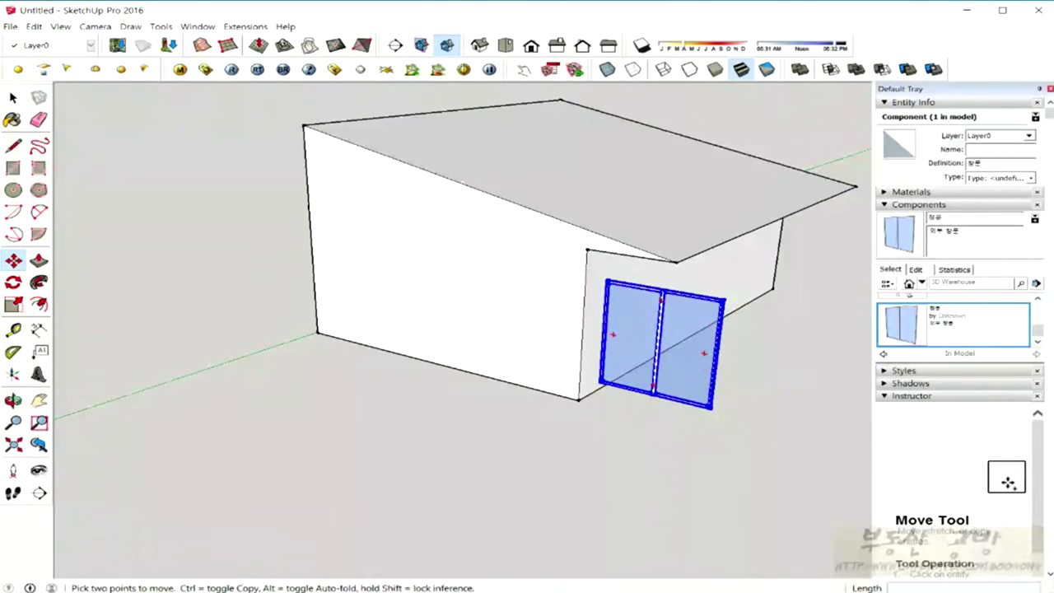
{"action": "left_click", "coordinate": [685, 354]}
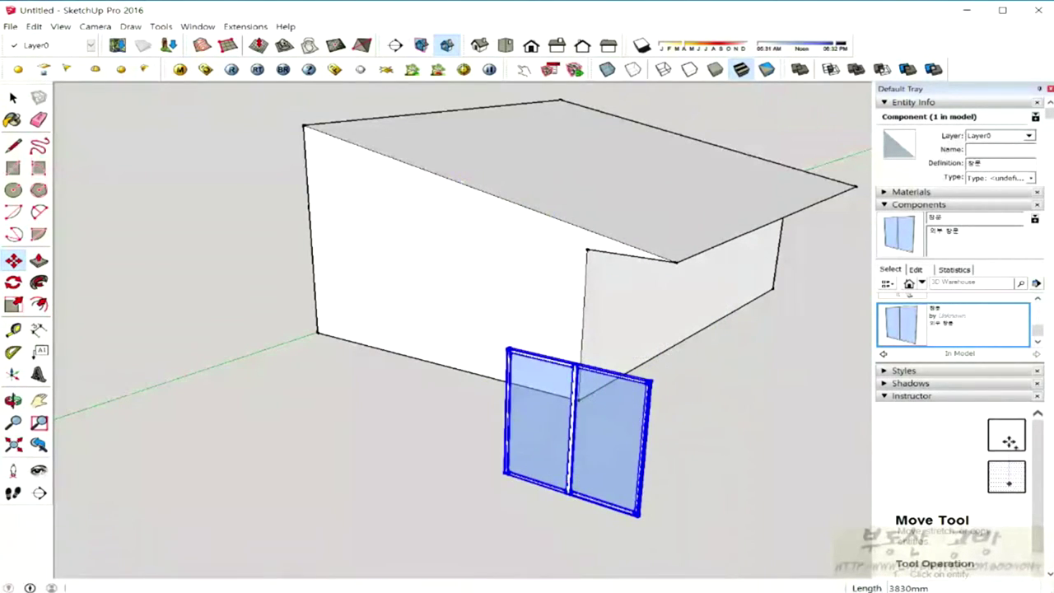
{"action": "key", "text": "Delete"}
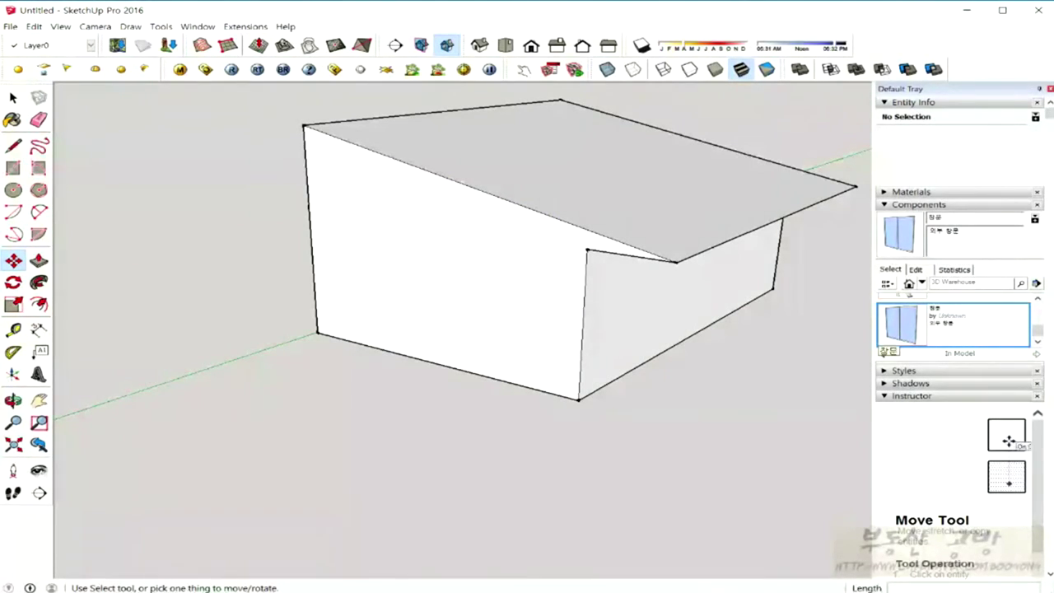
Step: Set the sliding window component's Glue to option to Any
{"action": "left_click", "coordinate": [916, 269]}
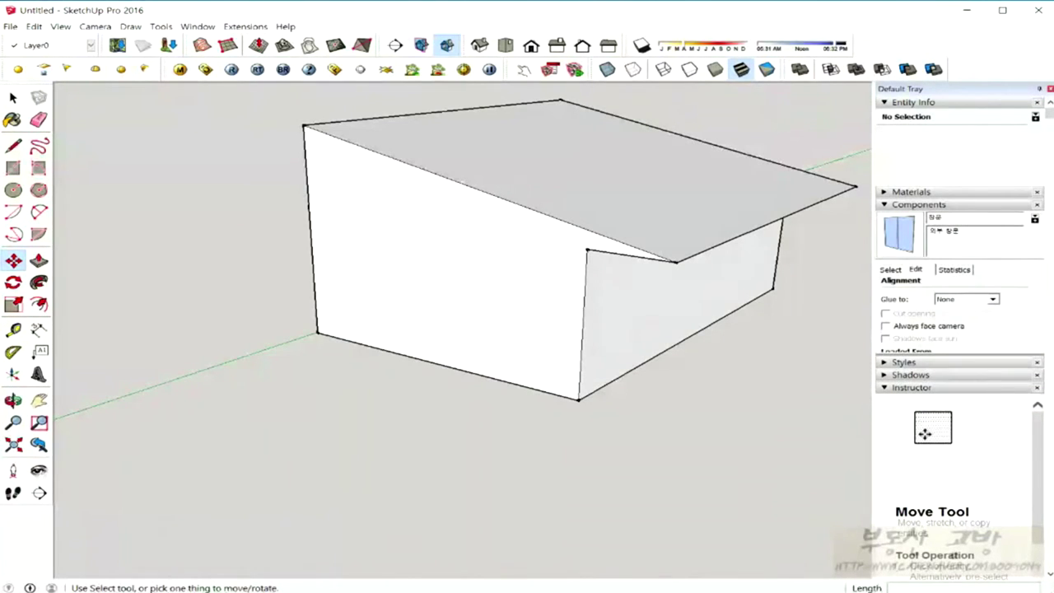
{"action": "left_click", "coordinate": [966, 299]}
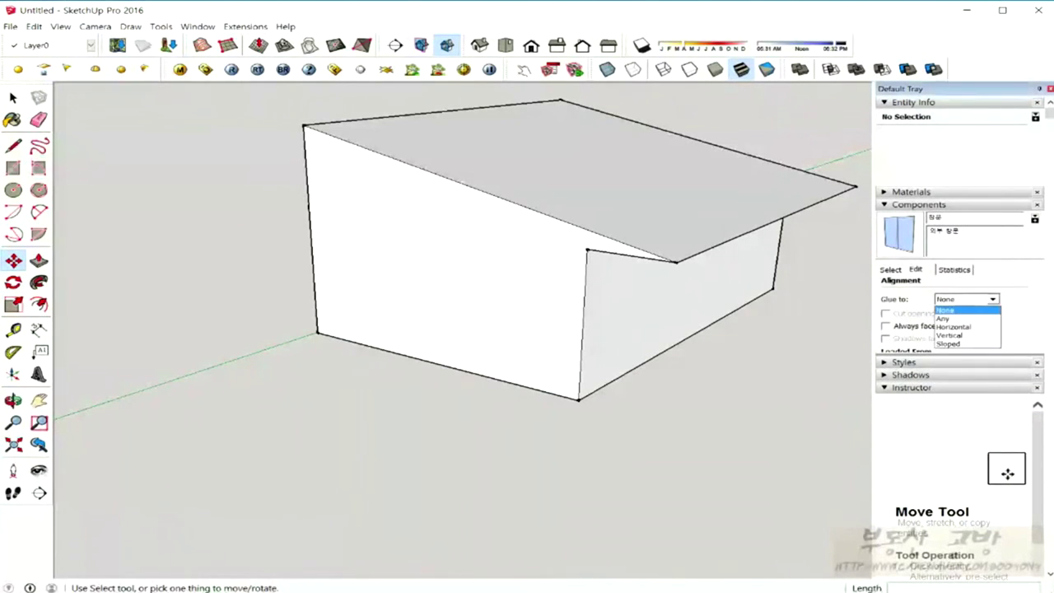
{"action": "left_click", "coordinate": [947, 318]}
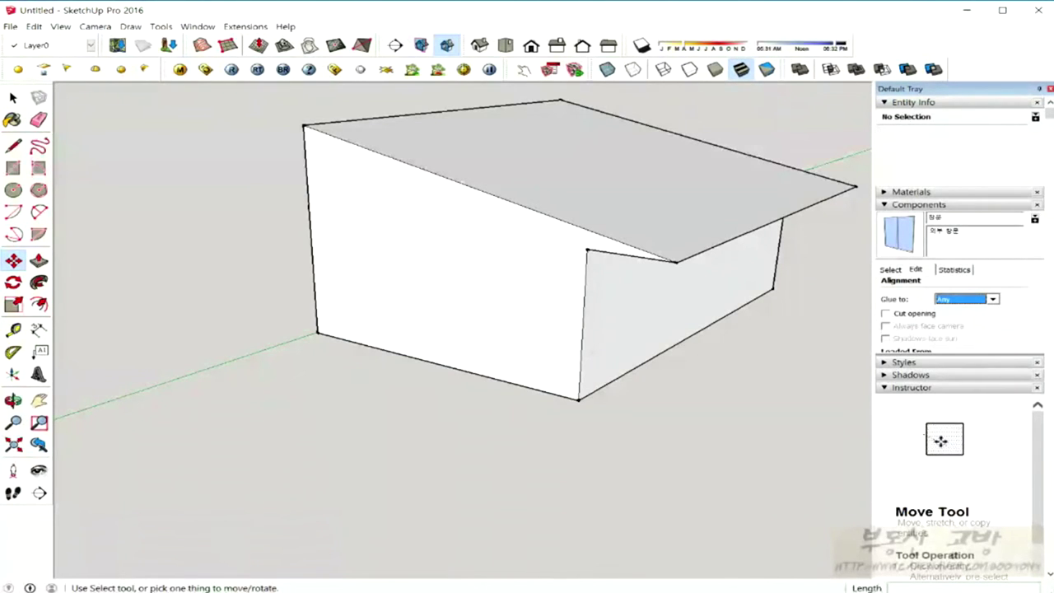
{"action": "left_click", "coordinate": [891, 269]}
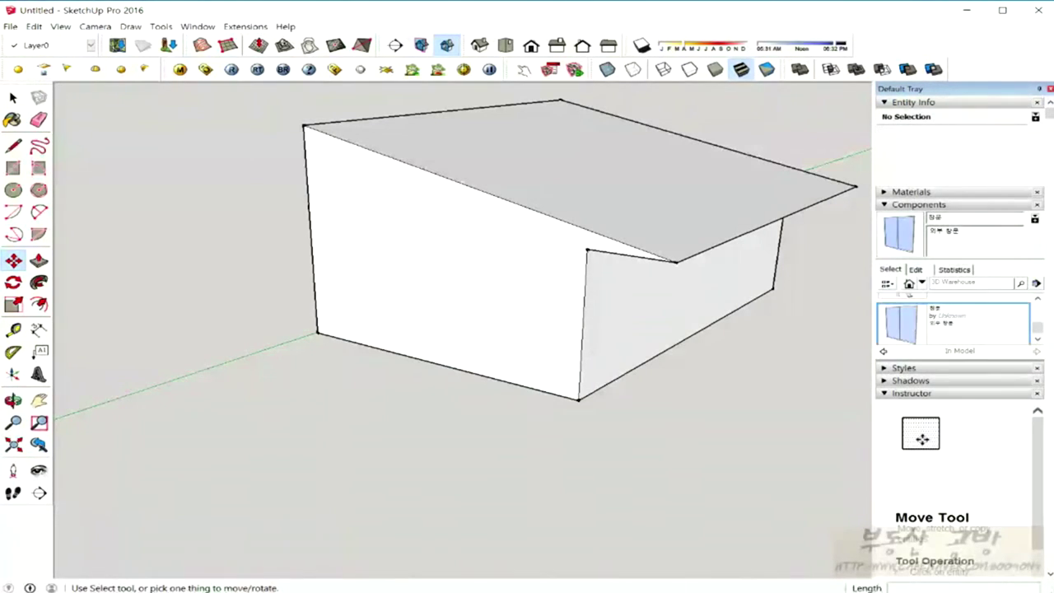
Step: Place window copies on the front wall, the roof and the side wall
{"action": "left_click", "coordinate": [900, 323]}
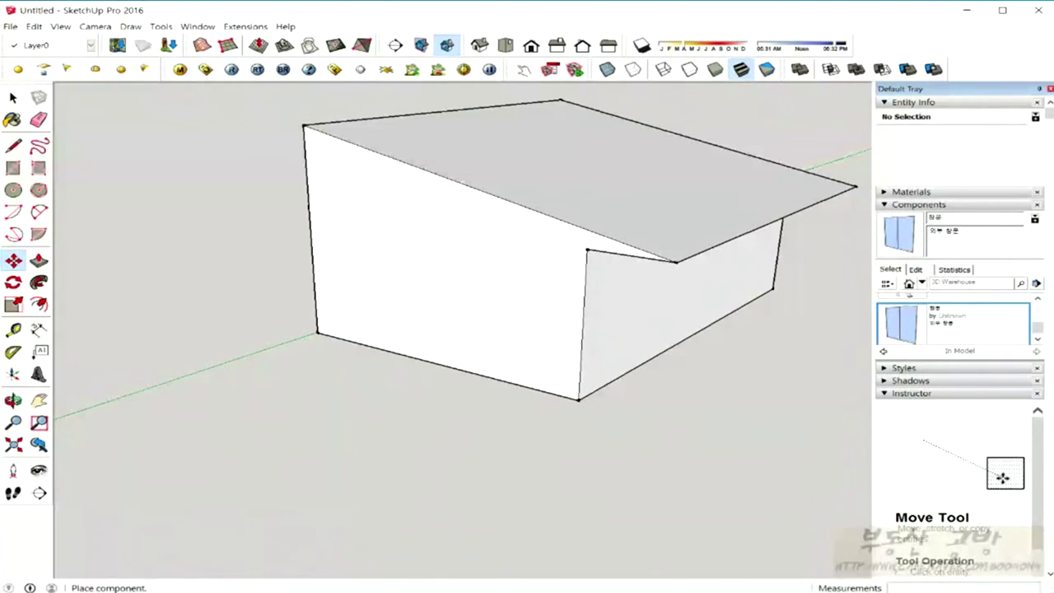
{"action": "left_click", "coordinate": [414, 254]}
{"action": "middle_click_drag", "start_coordinate": [416, 276], "coordinate": [372, 281]}
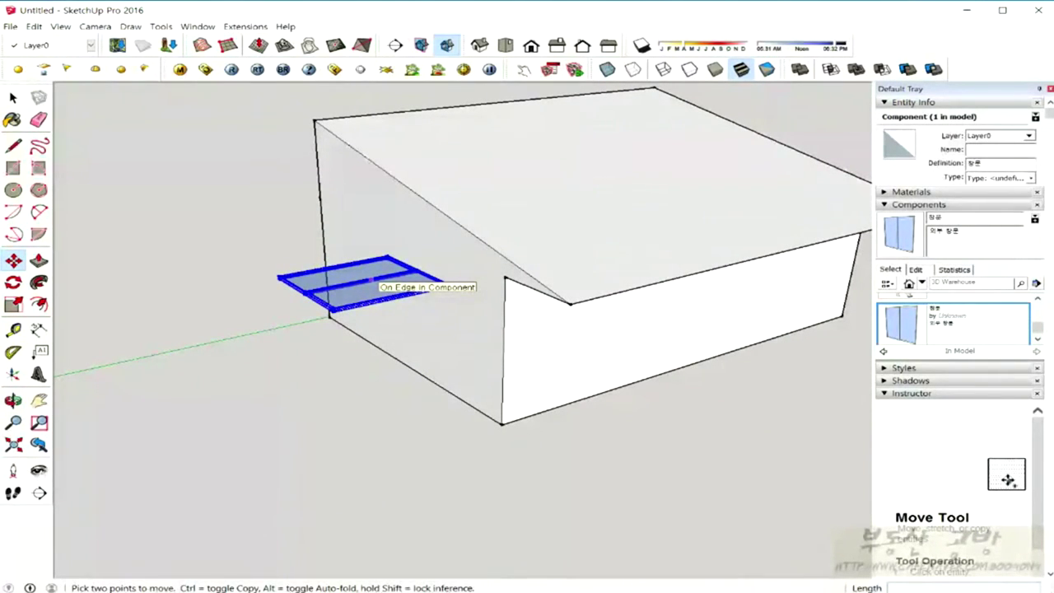
{"action": "middle_click_drag", "start_coordinate": [377, 282], "coordinate": [346, 284]}
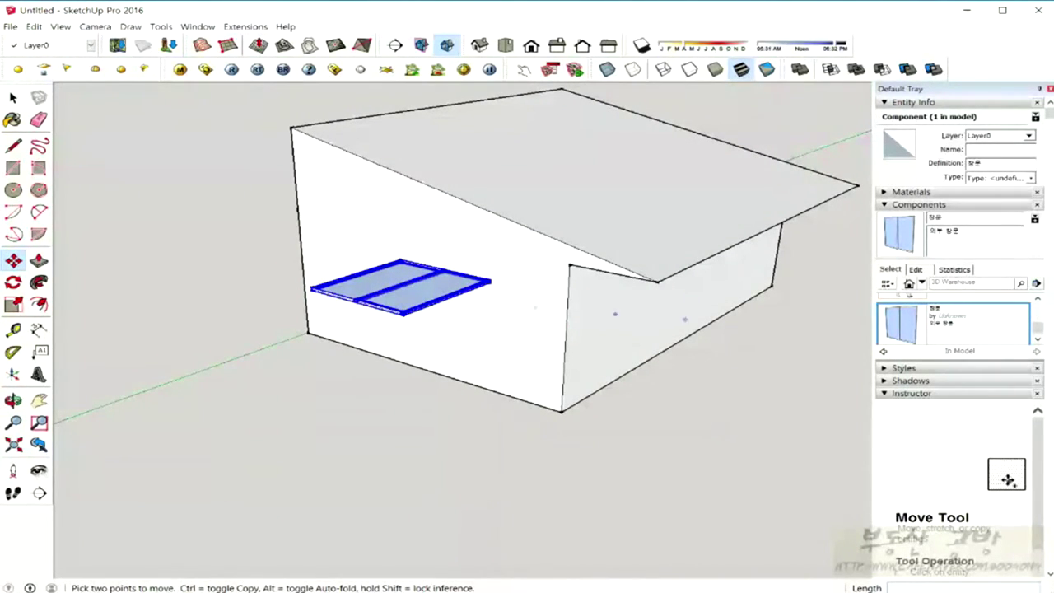
{"action": "left_click", "coordinate": [899, 323]}
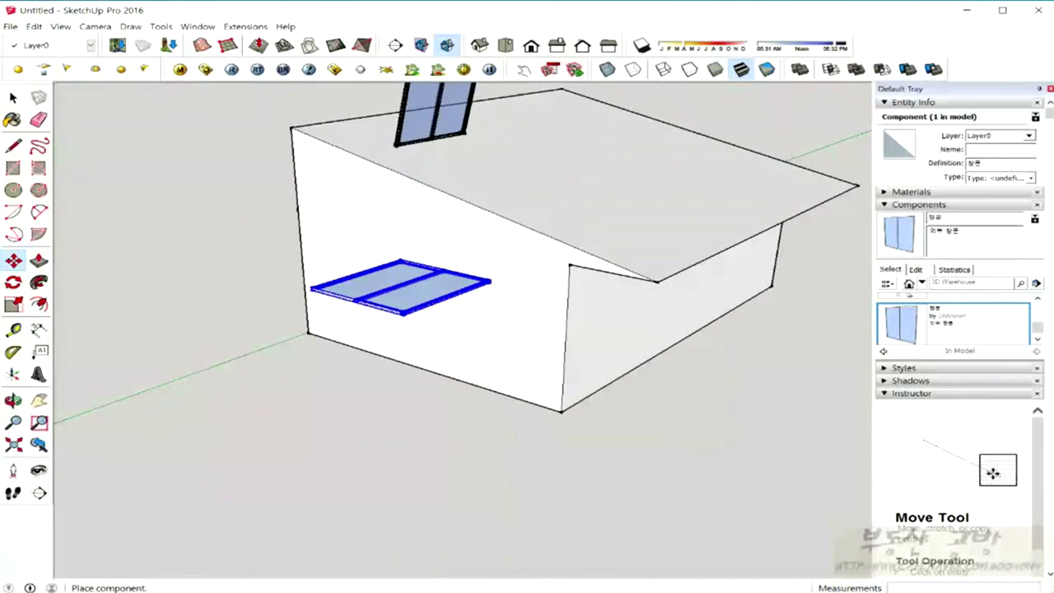
{"action": "left_click", "coordinate": [396, 145]}
{"action": "left_click", "coordinate": [900, 323]}
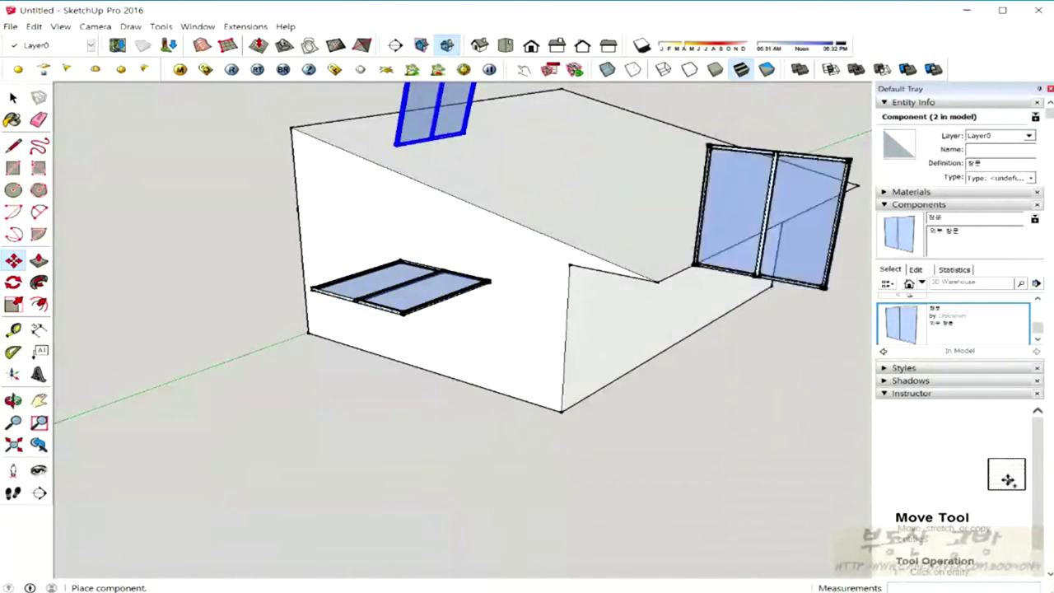
{"action": "left_click", "coordinate": [582, 350]}
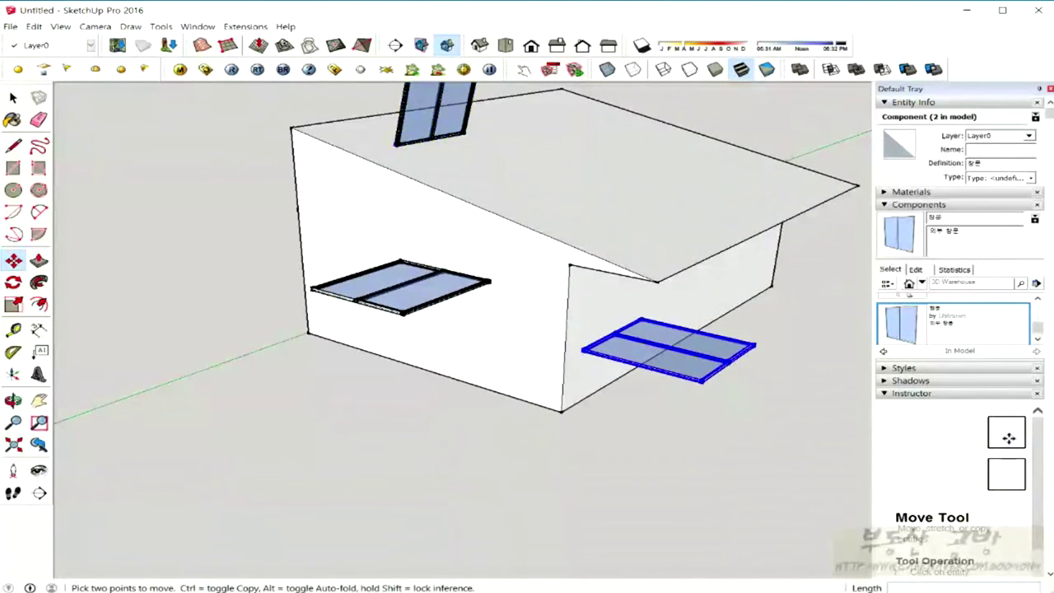
Step: Delete the roof window copy and select the window on the front wall
{"action": "left_click", "coordinate": [581, 350]}
{"action": "left_click", "coordinate": [396, 145]}
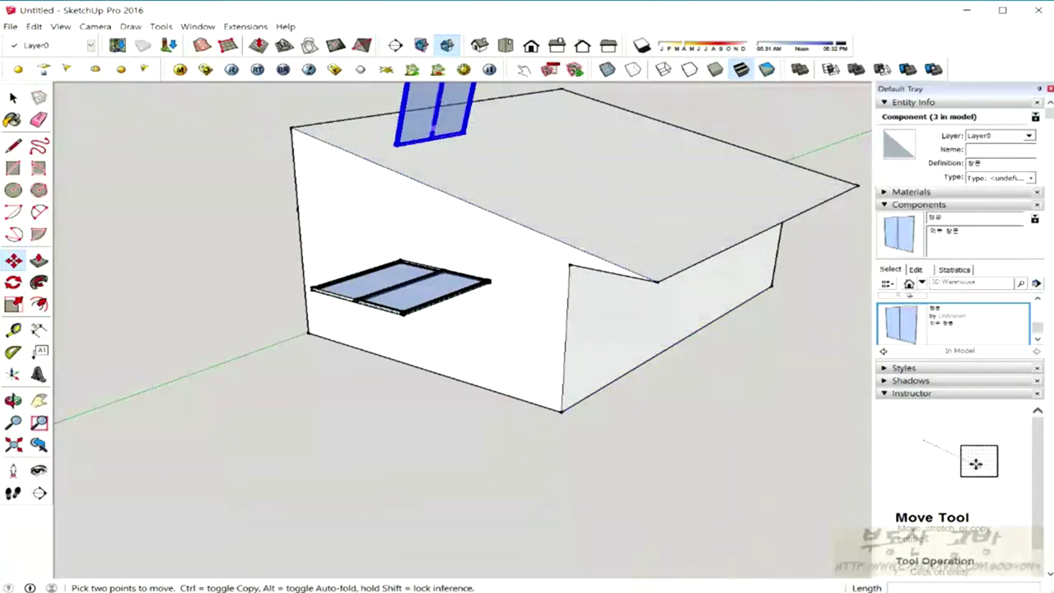
{"action": "key", "text": "space"}
{"action": "key", "text": "Delete"}
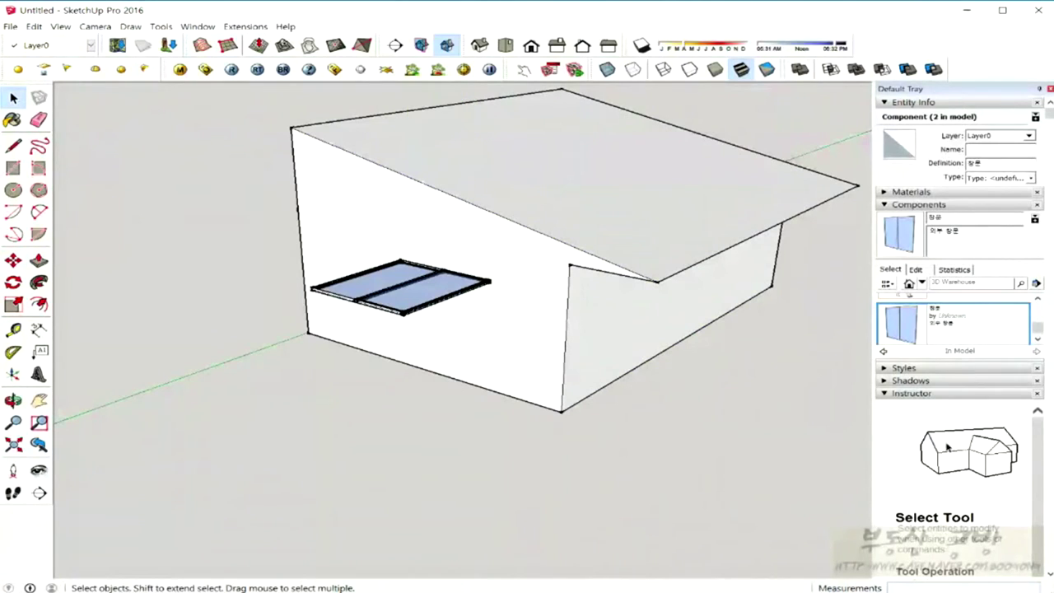
{"action": "left_click", "coordinate": [401, 287]}
Step: Delete the test window and set the component's glue to Horizontal
{"action": "key", "text": "Delete"}
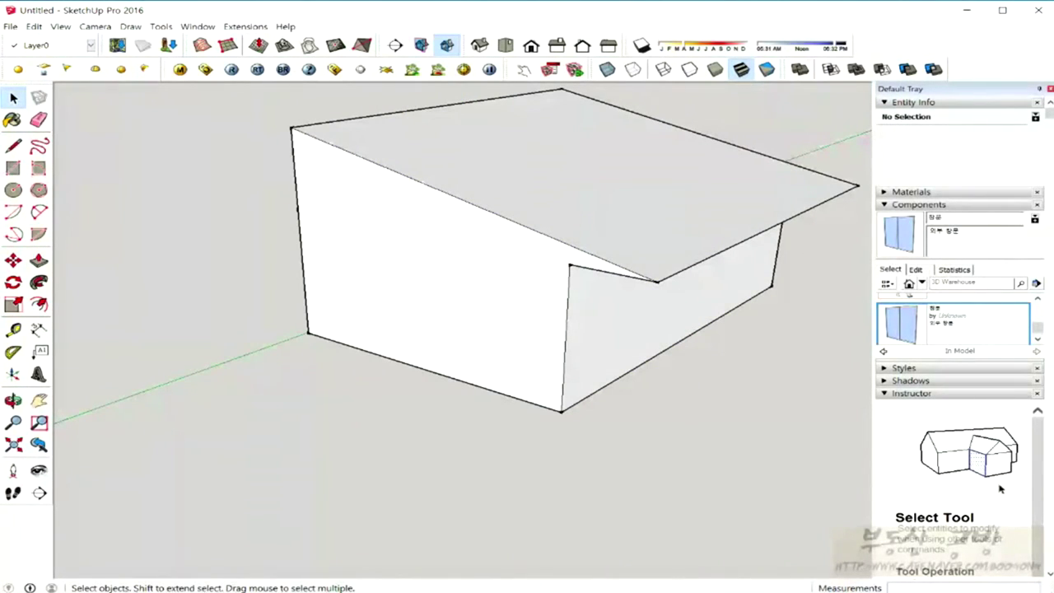
{"action": "left_click", "coordinate": [916, 269]}
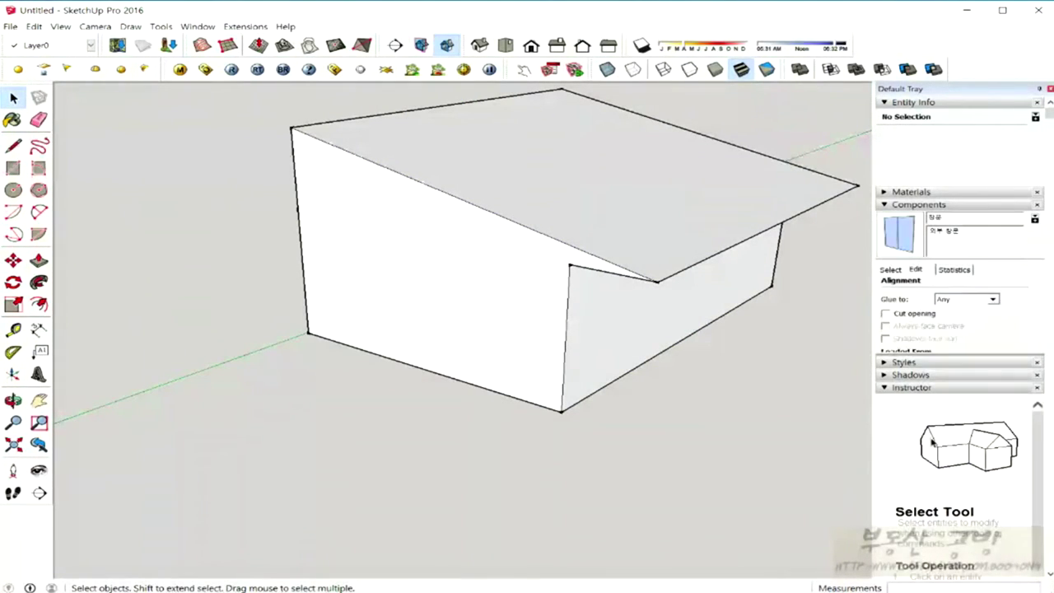
{"action": "left_click", "coordinate": [993, 299]}
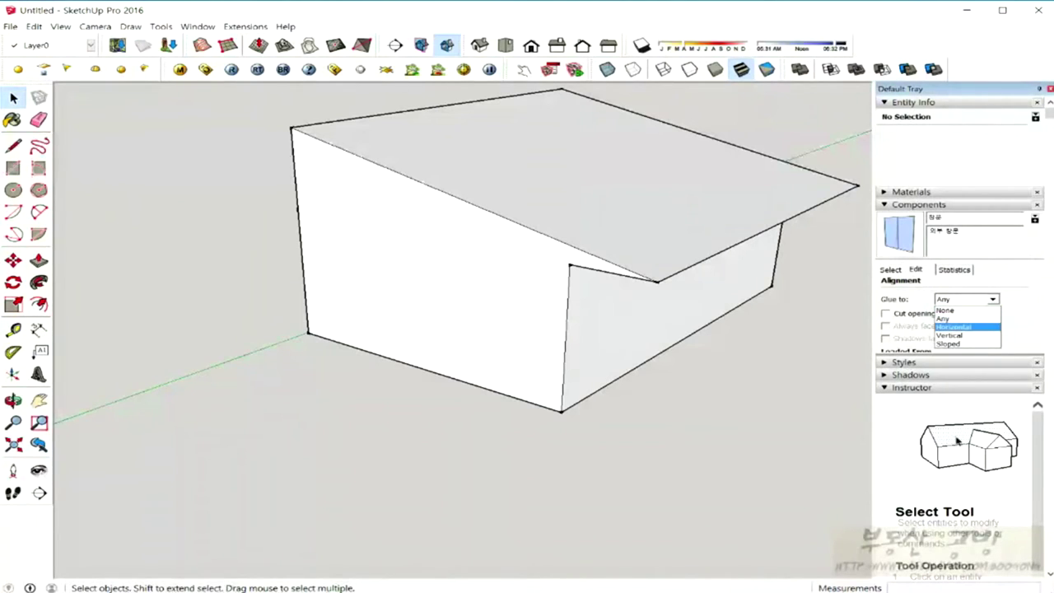
{"action": "left_click", "coordinate": [954, 327]}
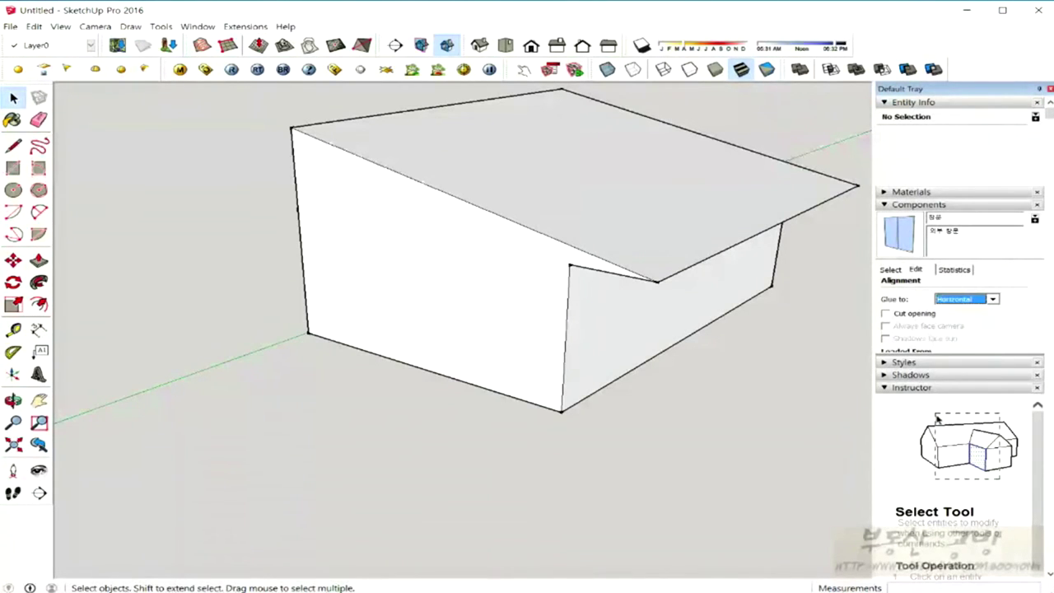
Step: Stand the sliding window upright as a door at the front wall's base, then orbit to check it
{"action": "left_click", "coordinate": [890, 269]}
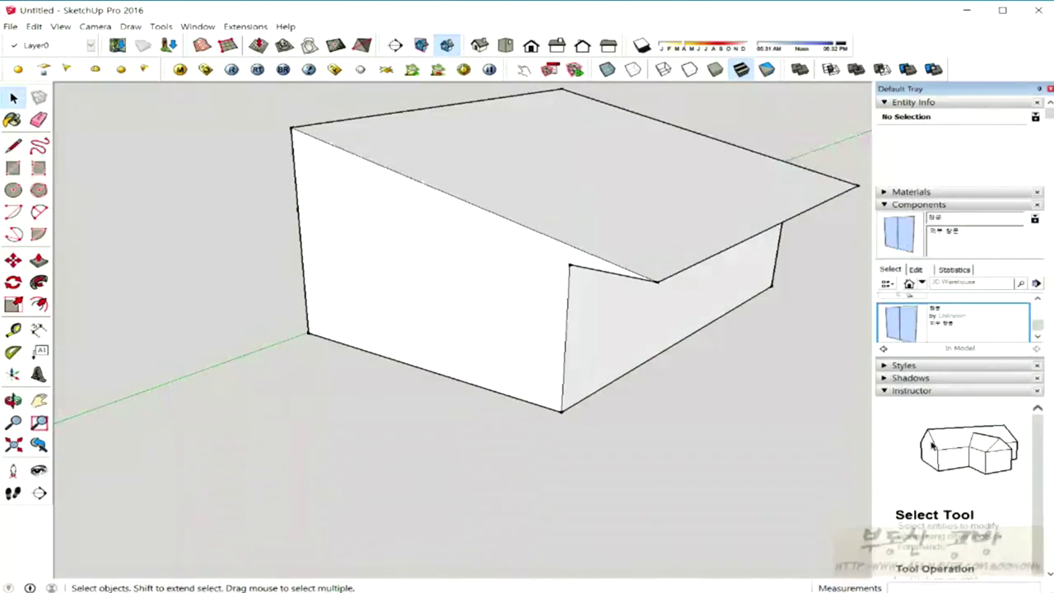
{"action": "left_click", "coordinate": [900, 321]}
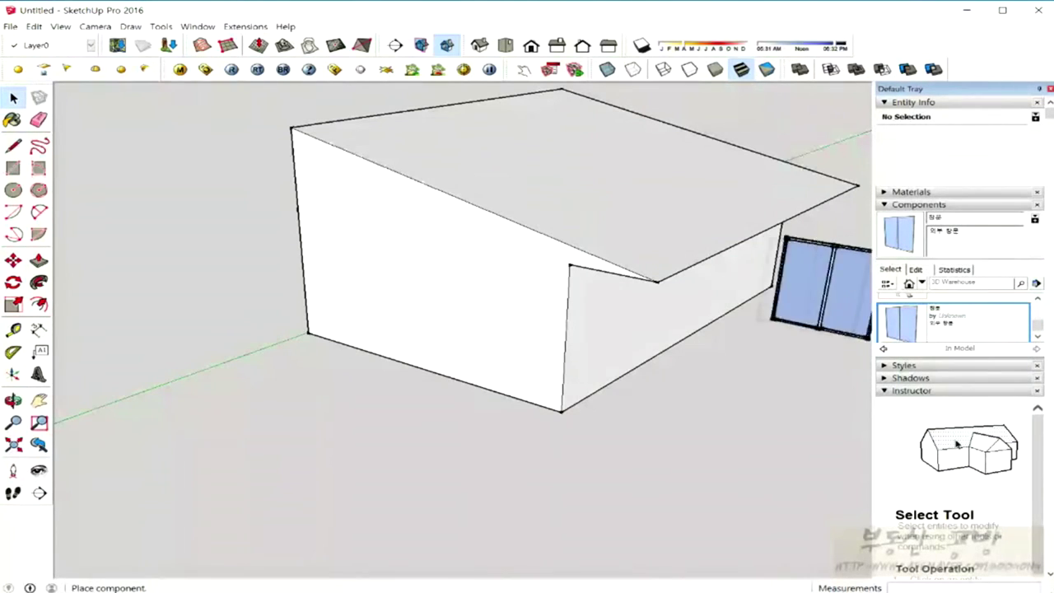
{"action": "left_click", "coordinate": [377, 362]}
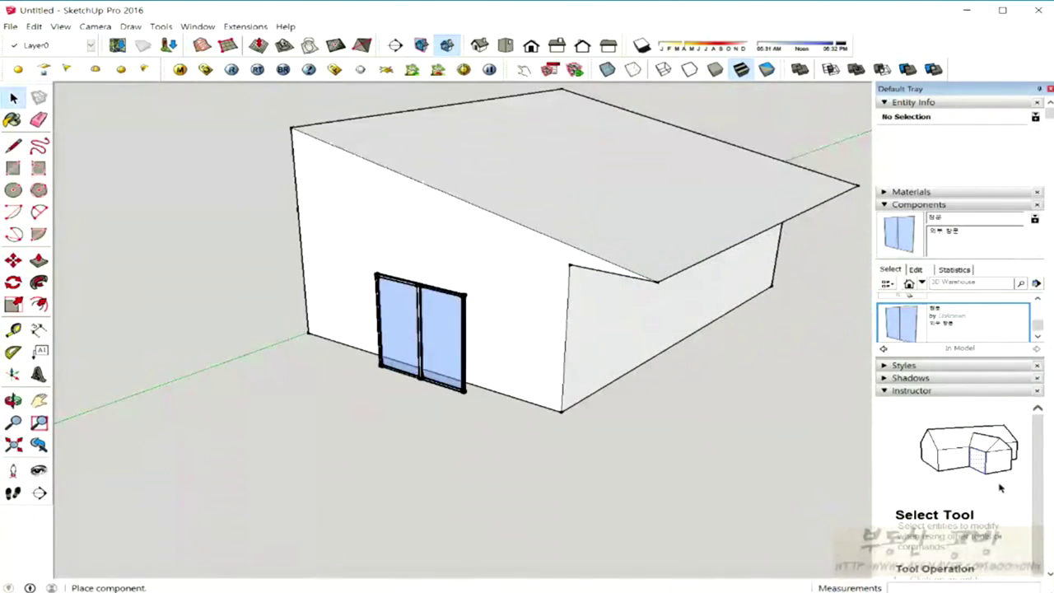
{"action": "key", "text": "m"}
{"action": "middle_click_drag", "start_coordinate": [782, 388], "coordinate": [646, 369]}
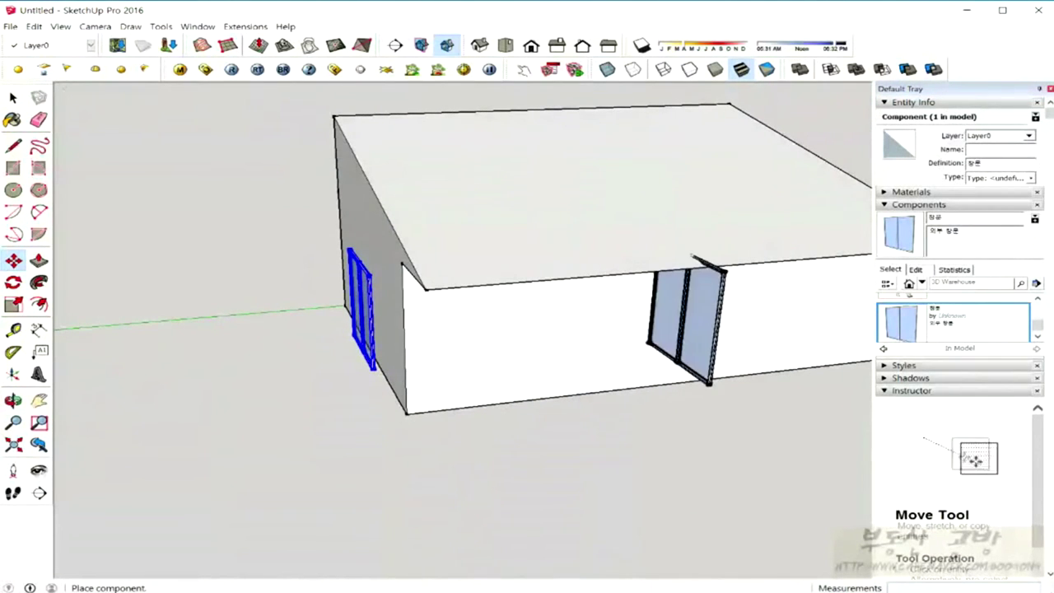
{"action": "middle_click_drag", "start_coordinate": [635, 375], "coordinate": [791, 363]}
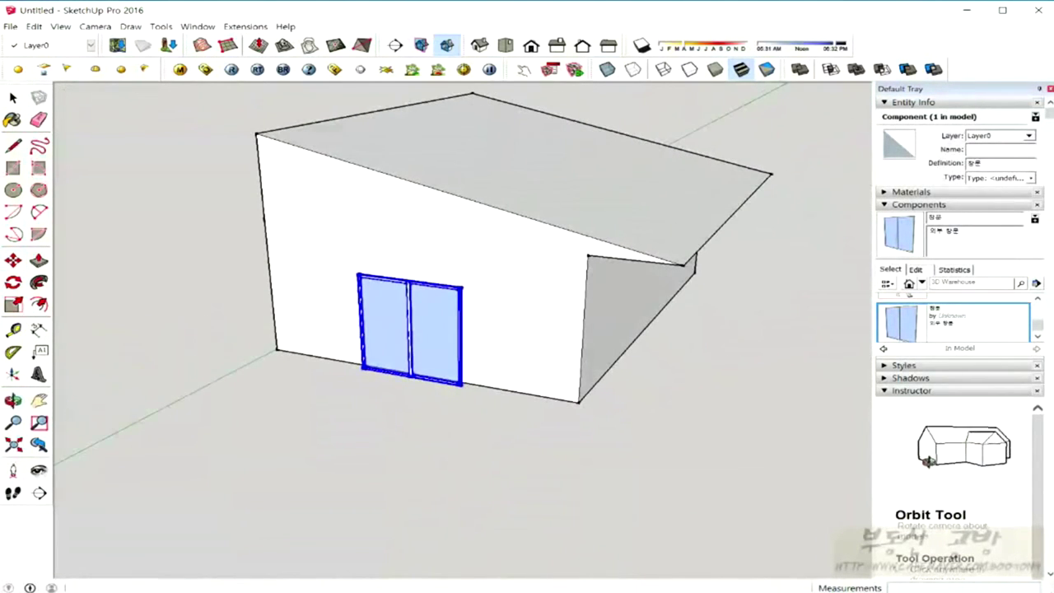
{"action": "left_click", "coordinate": [900, 323]}
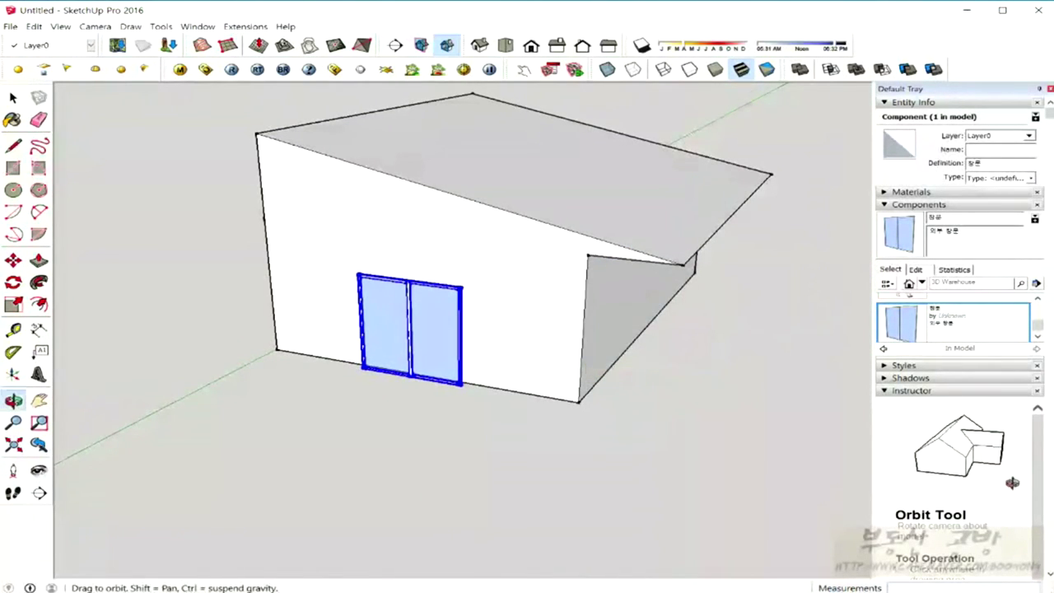
{"action": "middle_click_drag", "start_coordinate": [584, 369], "coordinate": [495, 343]}
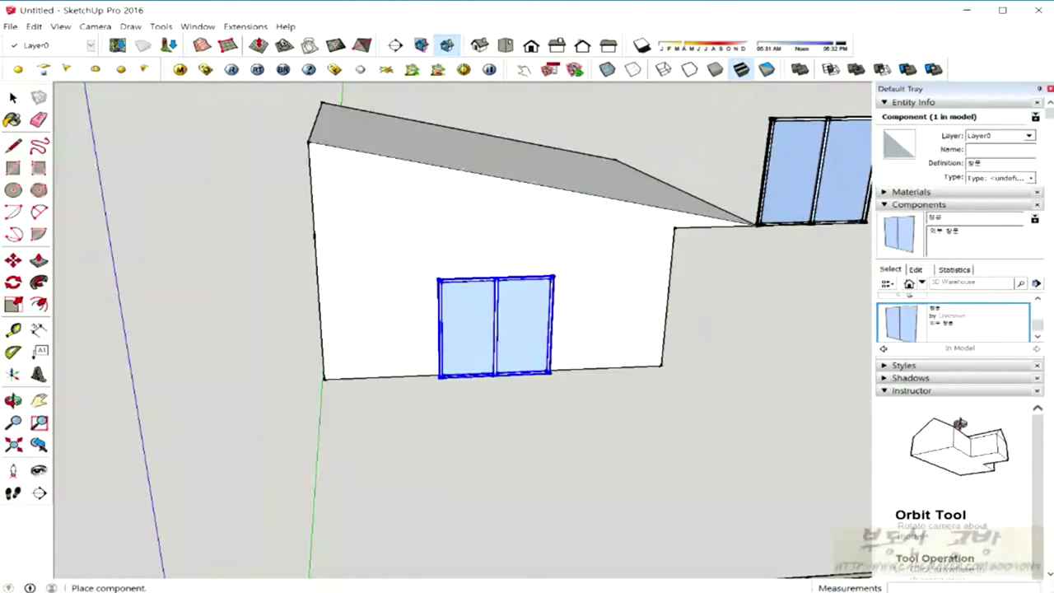
{"action": "middle_click_drag", "start_coordinate": [753, 231], "coordinate": [708, 272]}
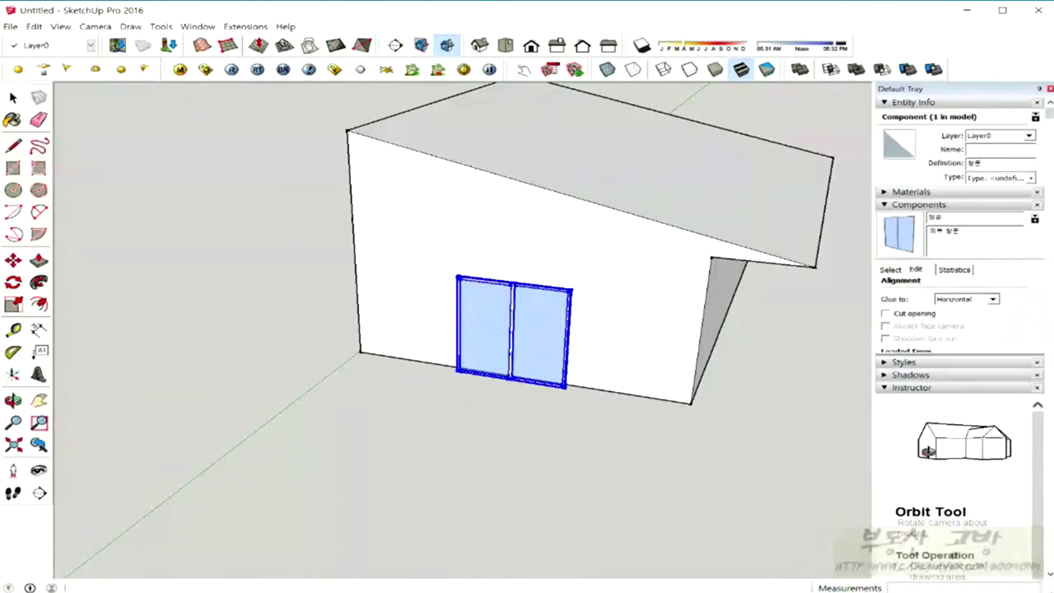
Step: Set the door component's glue to Vertical and place a copy by the right wing
{"action": "left_click", "coordinate": [993, 299]}
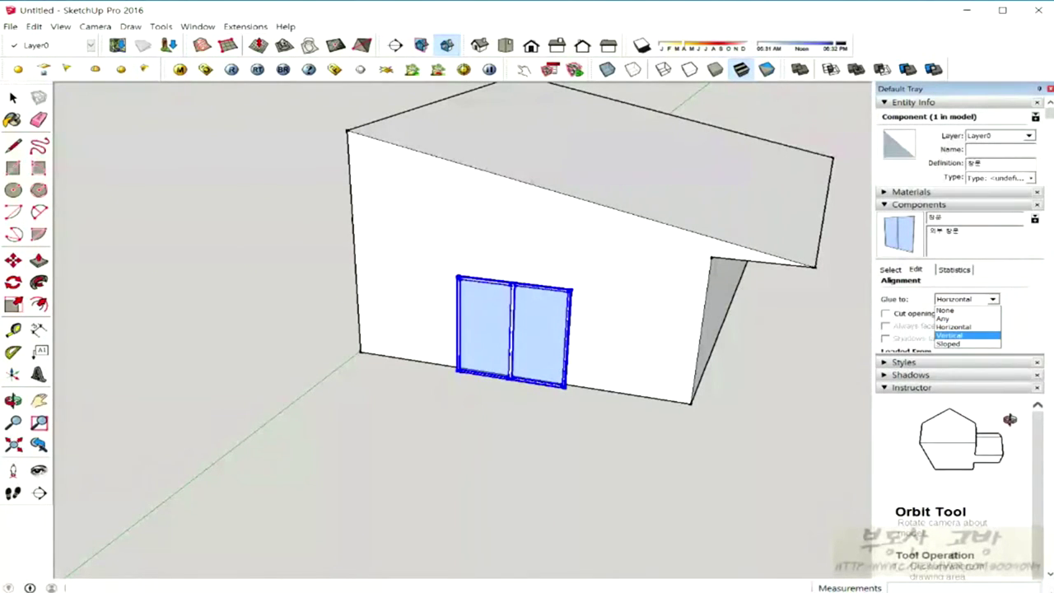
{"action": "left_click", "coordinate": [949, 335]}
{"action": "middle_click_drag", "start_coordinate": [536, 371], "coordinate": [461, 362]}
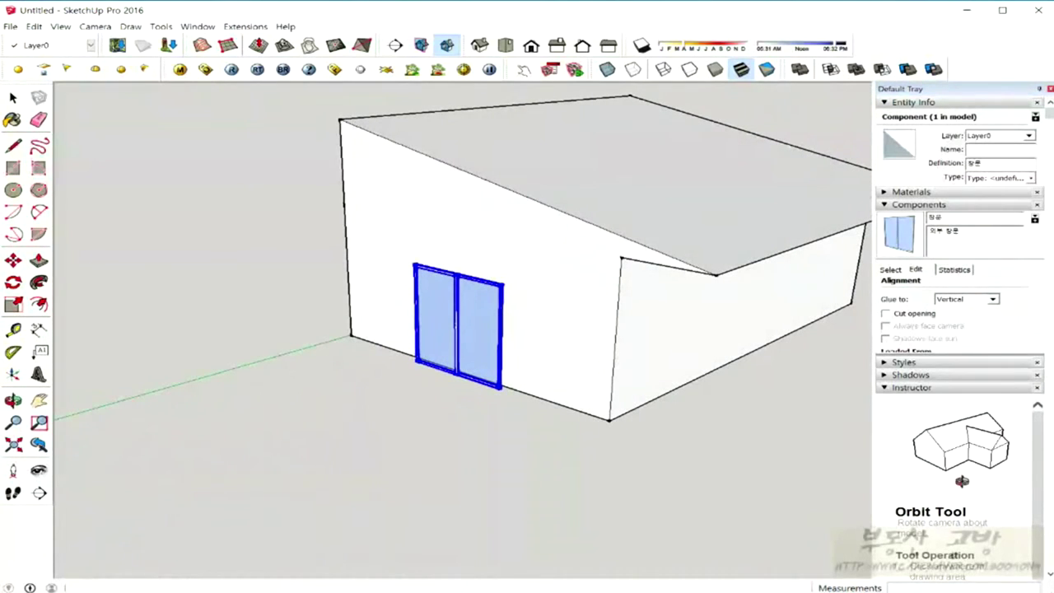
{"action": "left_click", "coordinate": [891, 269]}
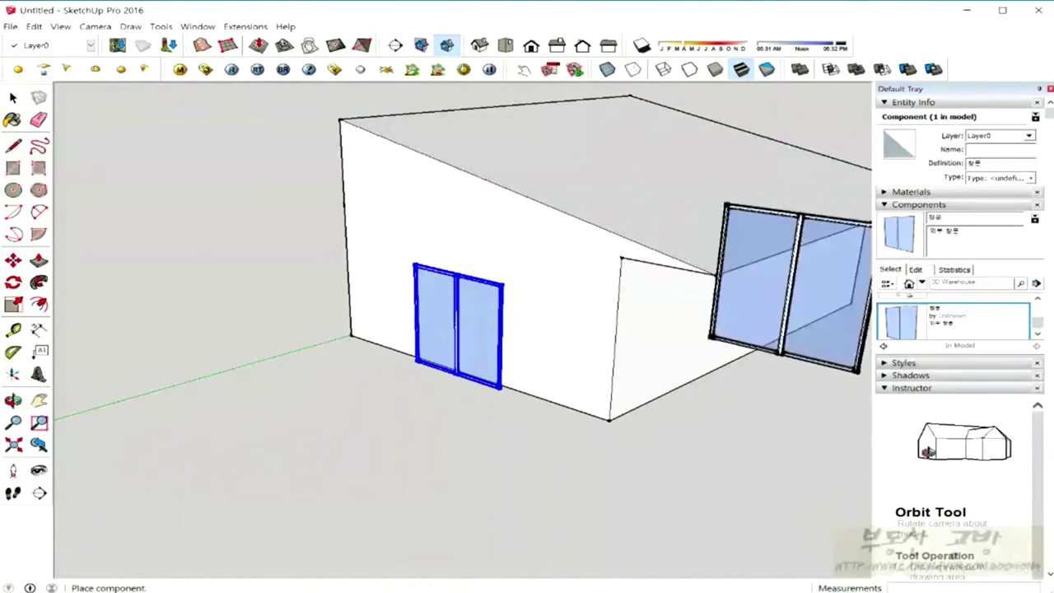
{"action": "left_click", "coordinate": [717, 346]}
{"action": "middle_click_drag", "start_coordinate": [717, 346], "coordinate": [679, 350]}
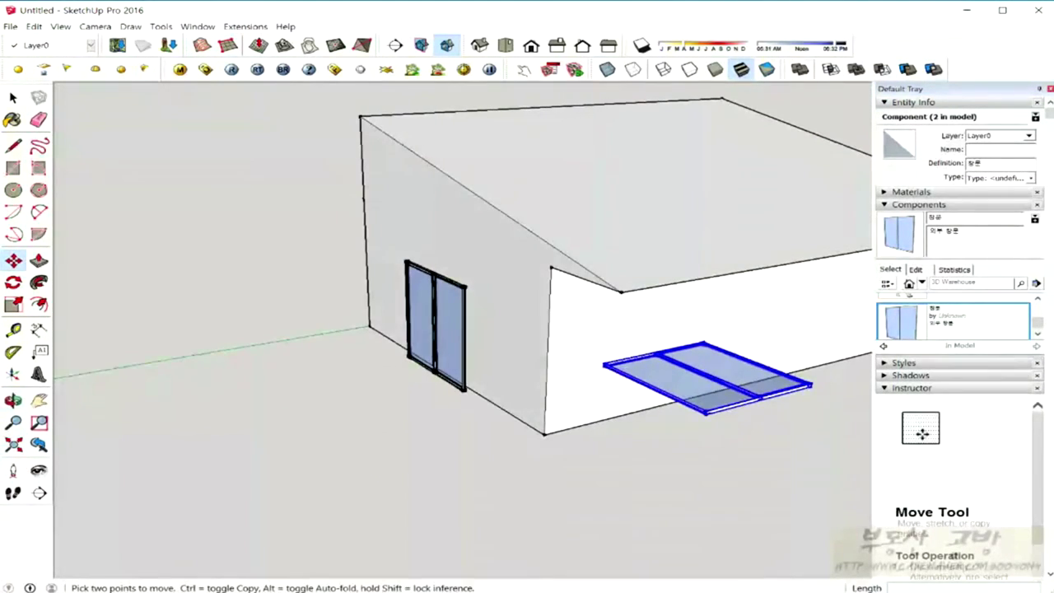
Step: Test door copies on the roof (cancelled), the front wall and the right side wall
{"action": "left_click", "coordinate": [899, 321]}
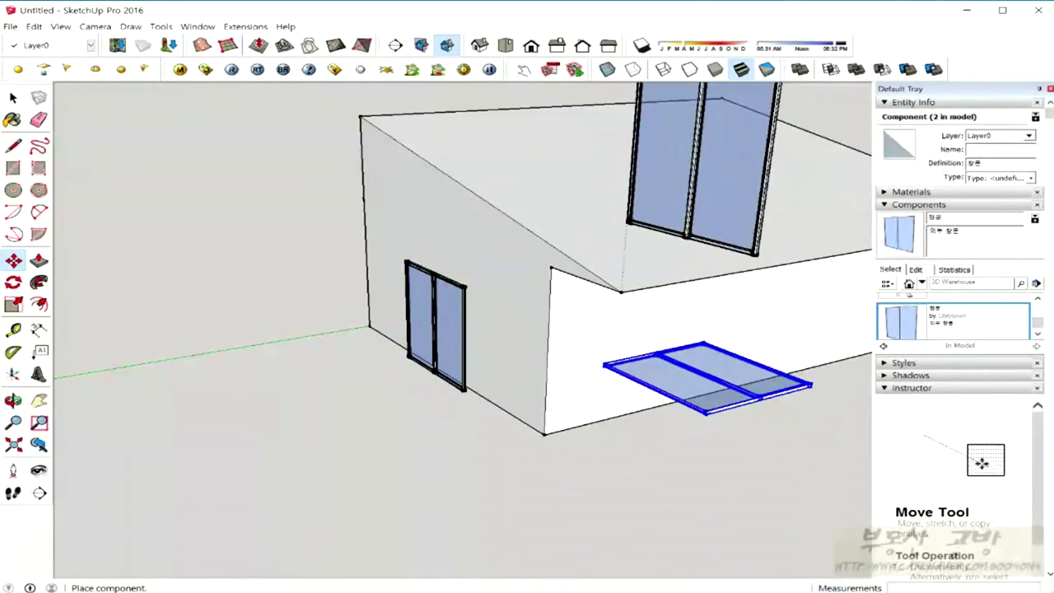
{"action": "key", "text": "Escape"}
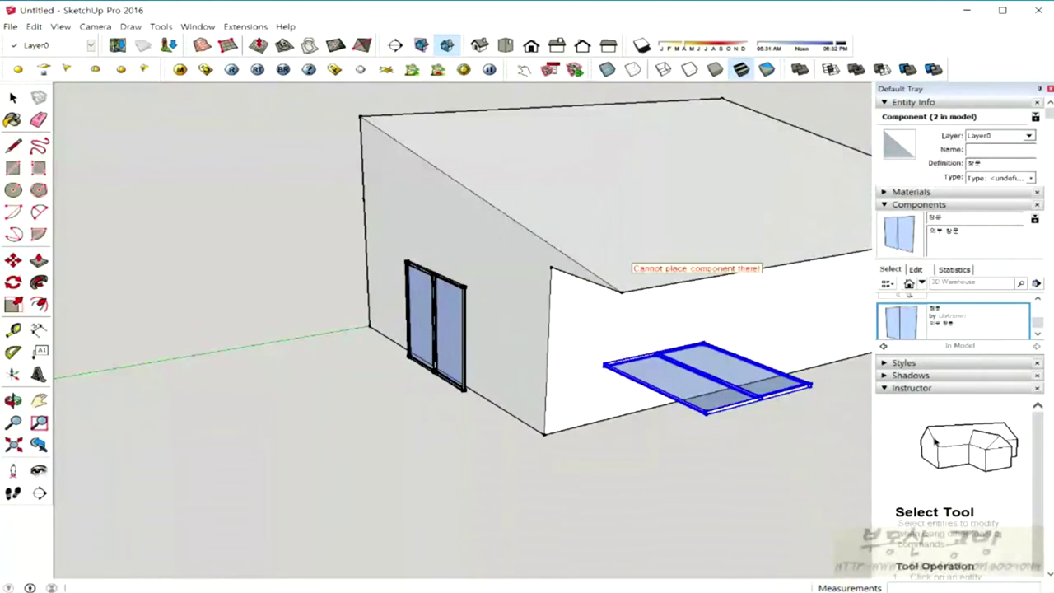
{"action": "middle_click_drag", "start_coordinate": [626, 251], "coordinate": [577, 247]}
{"action": "left_click", "coordinate": [900, 321]}
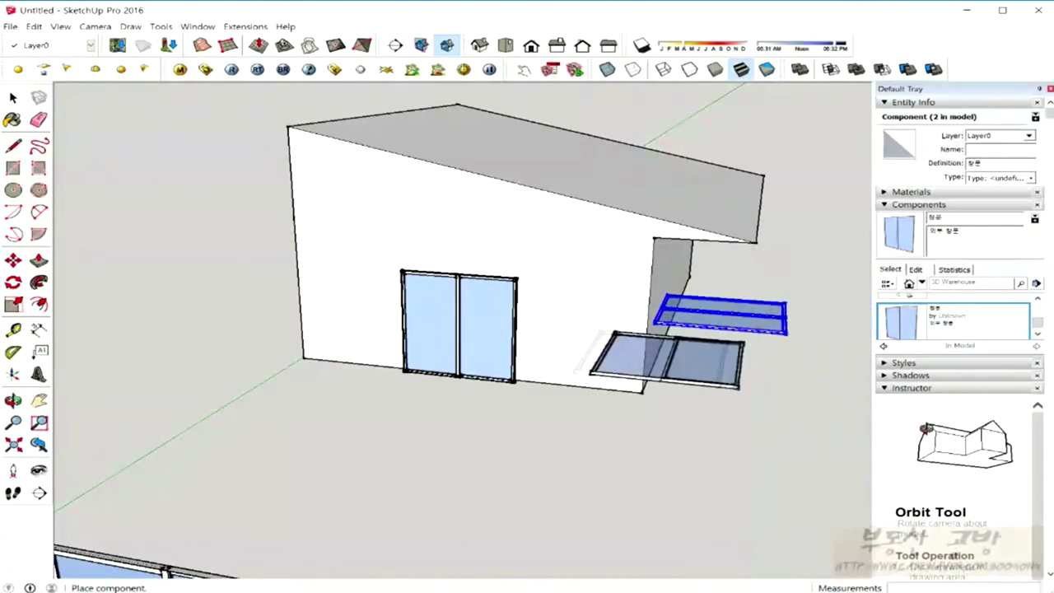
{"action": "left_click", "coordinate": [576, 362]}
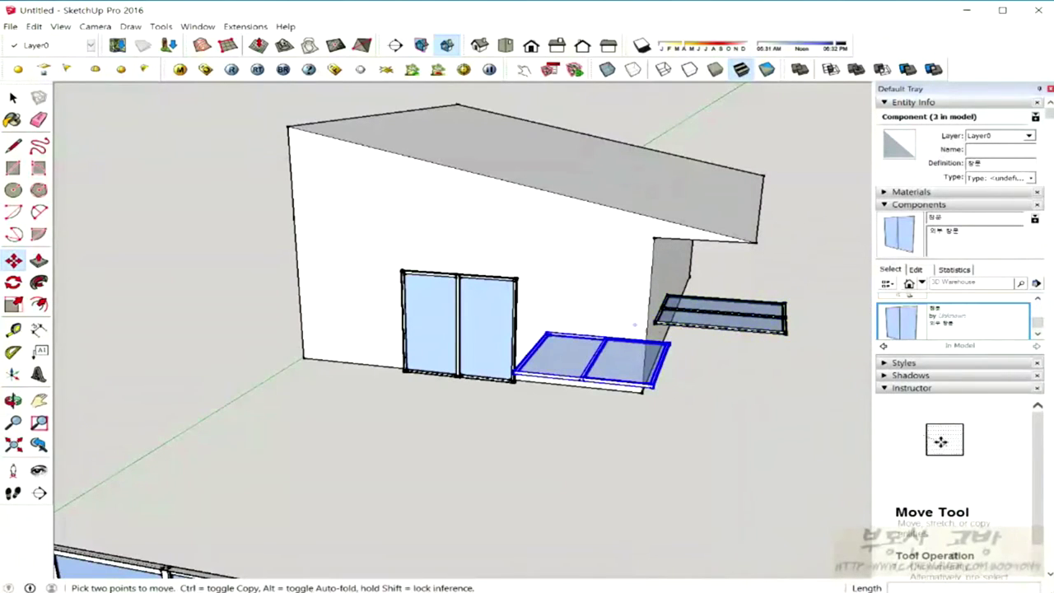
{"action": "middle_click_drag", "start_coordinate": [634, 325], "coordinate": [577, 330]}
{"action": "left_click", "coordinate": [700, 371]}
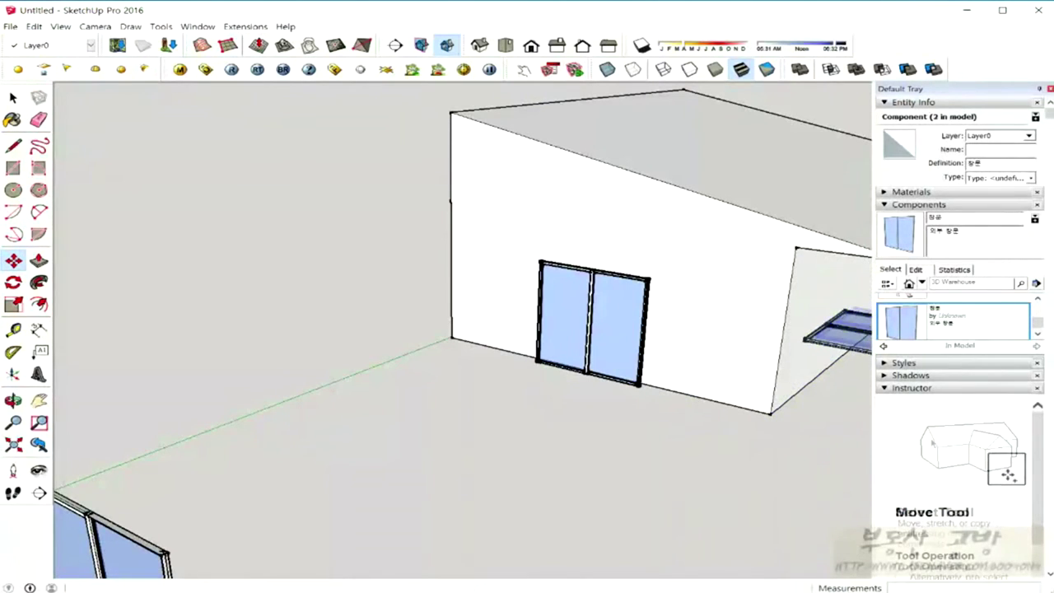
{"action": "key", "text": "space"}
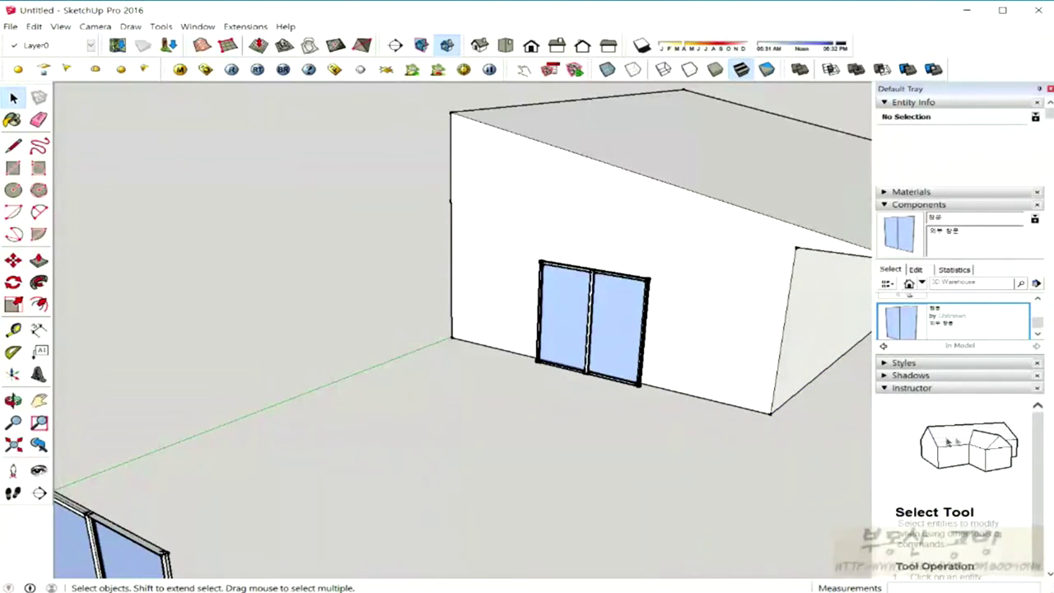
{"action": "middle_click_drag", "start_coordinate": [577, 329], "coordinate": [494, 330]}
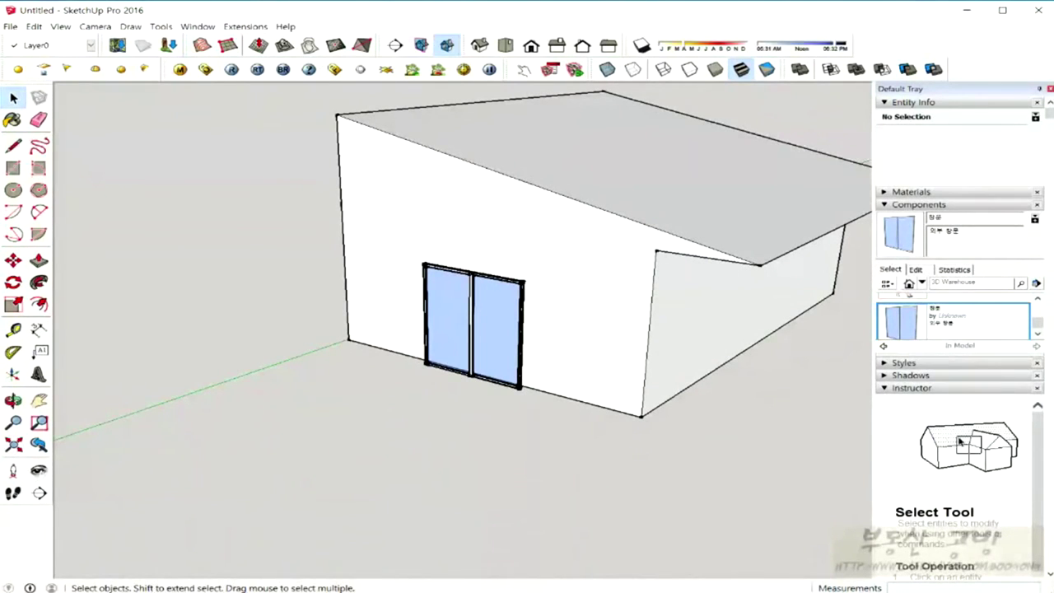
Step: Set the sliding door's glue to Sloped and place a copy on the roof slope
{"action": "left_click", "coordinate": [916, 269]}
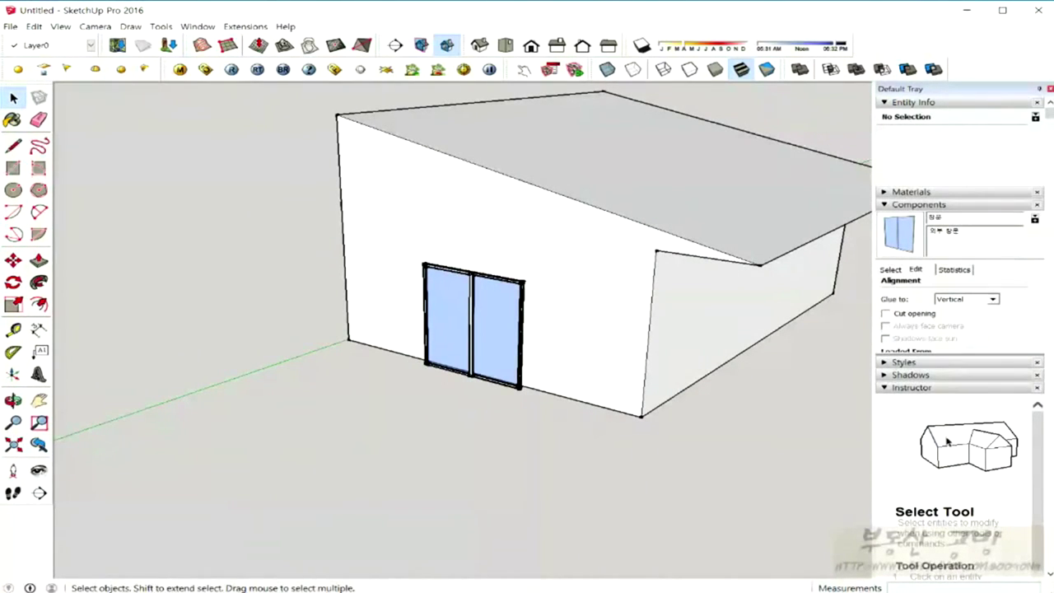
{"action": "left_click", "coordinate": [993, 299]}
{"action": "left_click", "coordinate": [968, 343]}
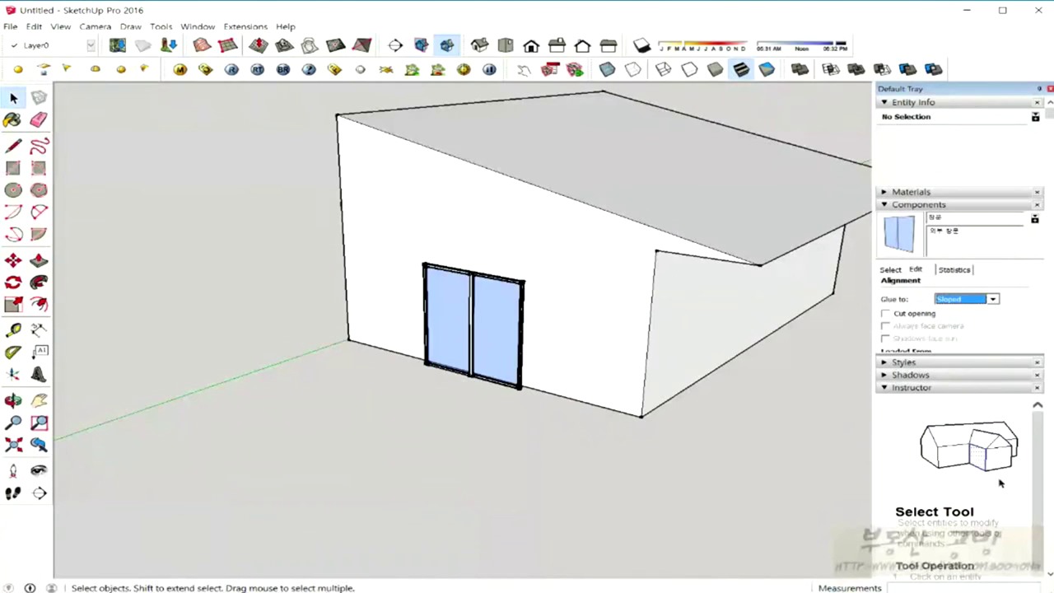
{"action": "left_click", "coordinate": [890, 270]}
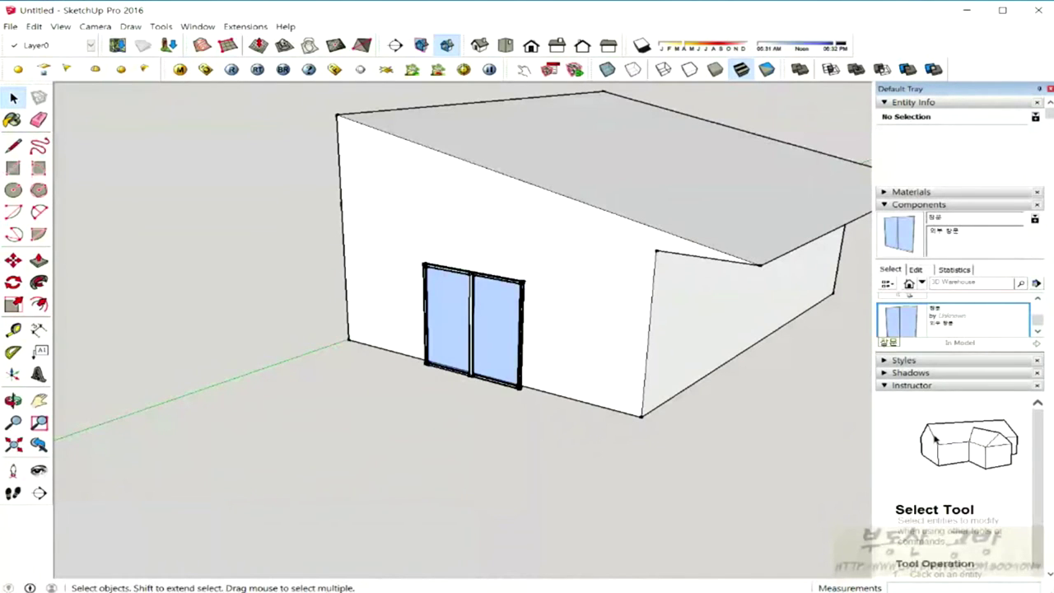
{"action": "left_click", "coordinate": [899, 320]}
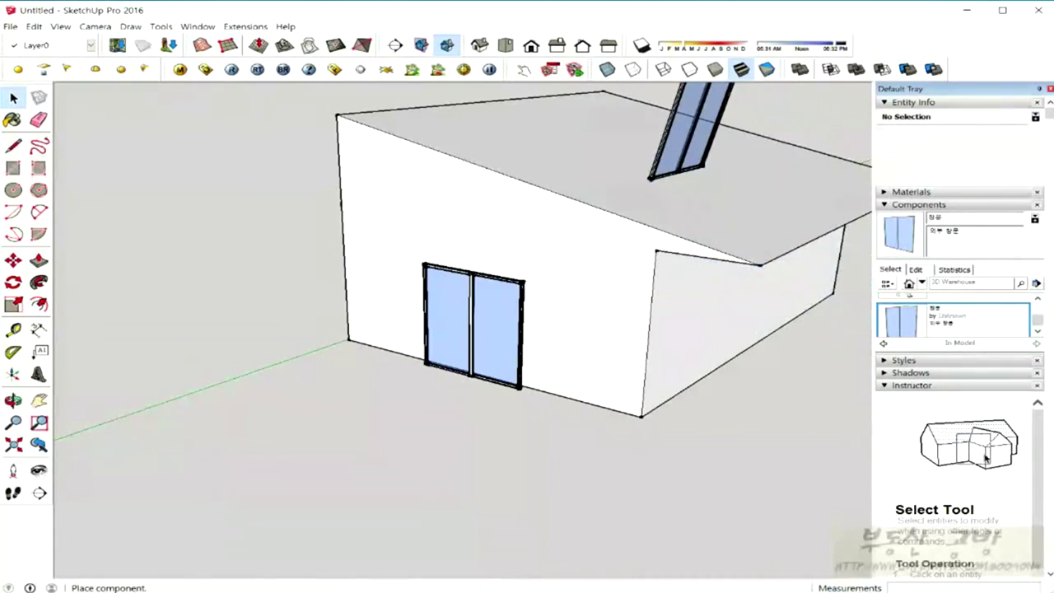
{"action": "left_click", "coordinate": [631, 194]}
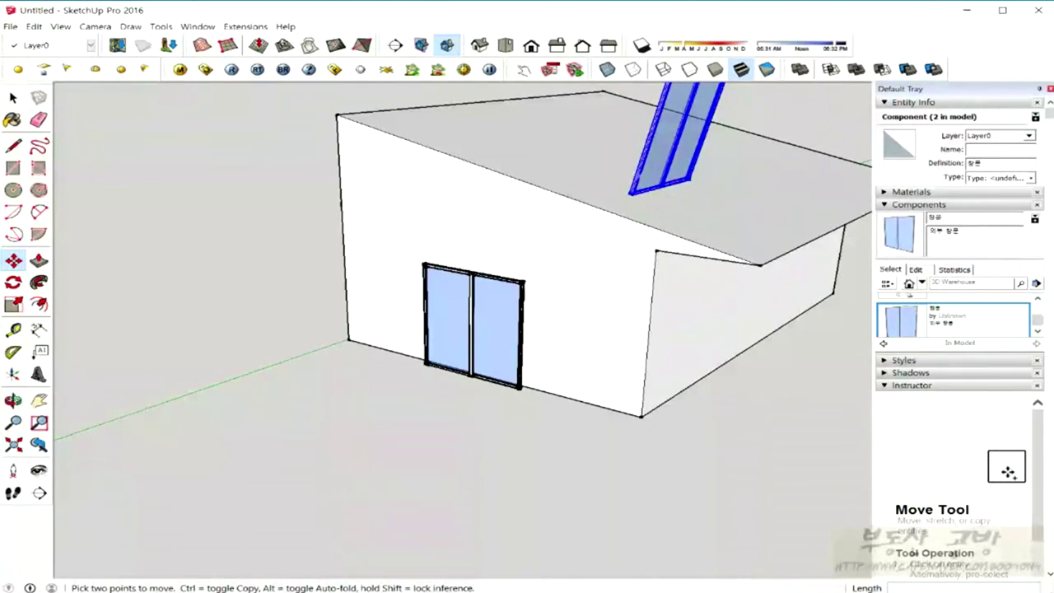
Step: Cancel the roof door copy and draw a rectangle on the ground in front of the house
{"action": "key", "text": "Escape"}
{"action": "middle_click_drag", "start_coordinate": [607, 330], "coordinate": [659, 346]}
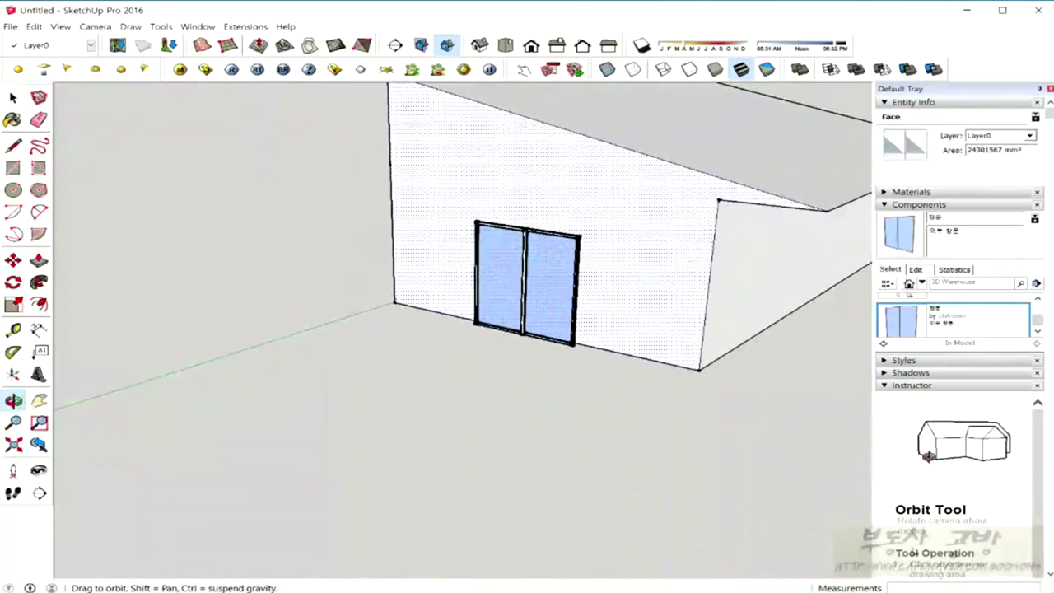
{"action": "key", "text": "m"}
{"action": "key", "text": "space"}
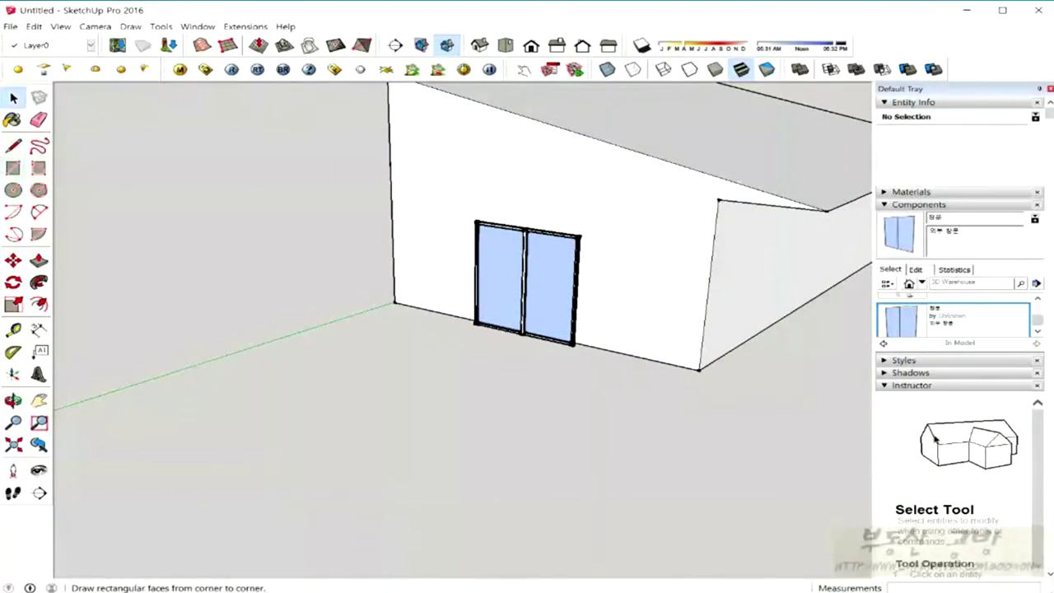
{"action": "left_click", "coordinate": [12, 167]}
{"action": "left_click", "coordinate": [199, 462]}
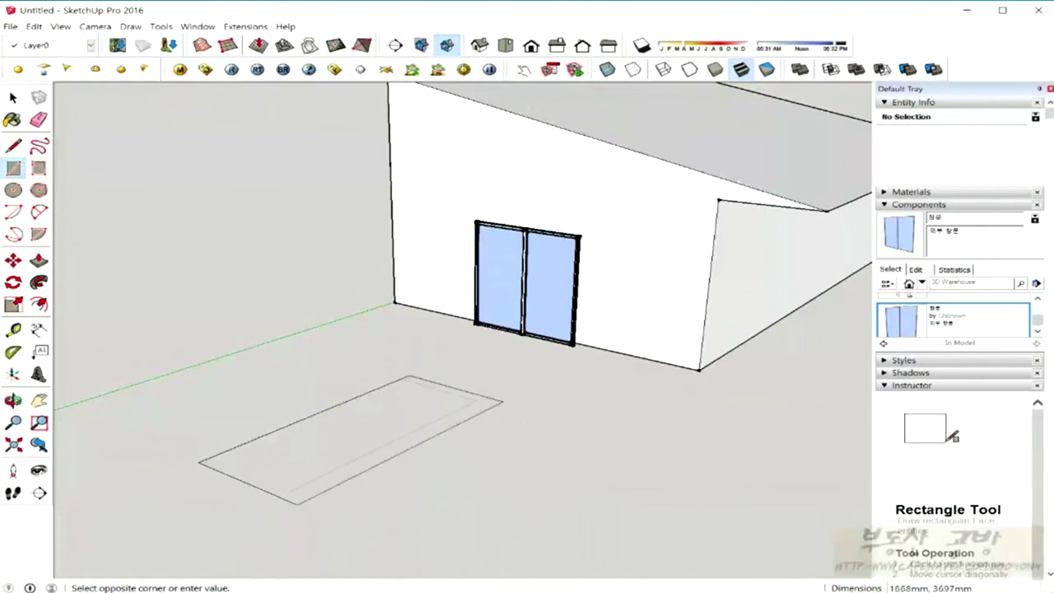
{"action": "left_click", "coordinate": [417, 451]}
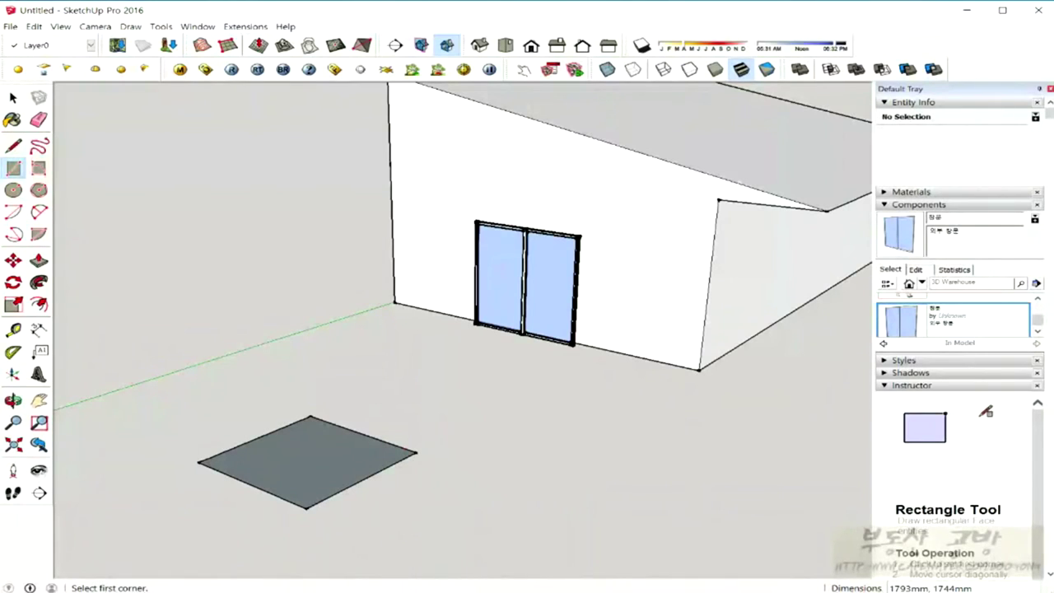
{"action": "key", "text": "space"}
Step: Make the rectangle Component#4 glued to sloped faces and place a copy on the roof
{"action": "double_click", "coordinate": [289, 445]}
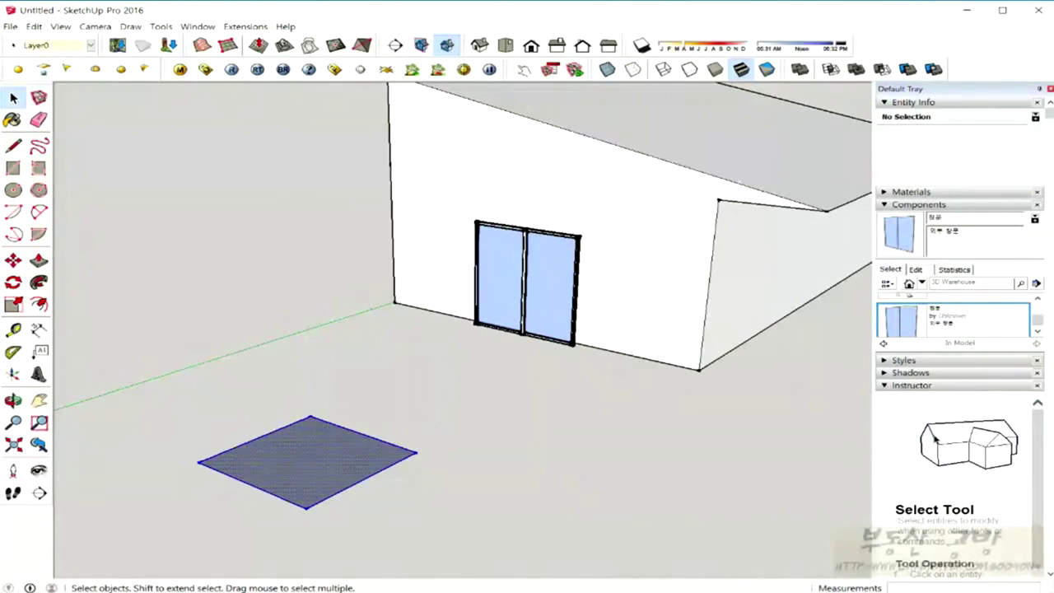
{"action": "right_click", "coordinate": [251, 458]}
{"action": "left_click", "coordinate": [313, 368]}
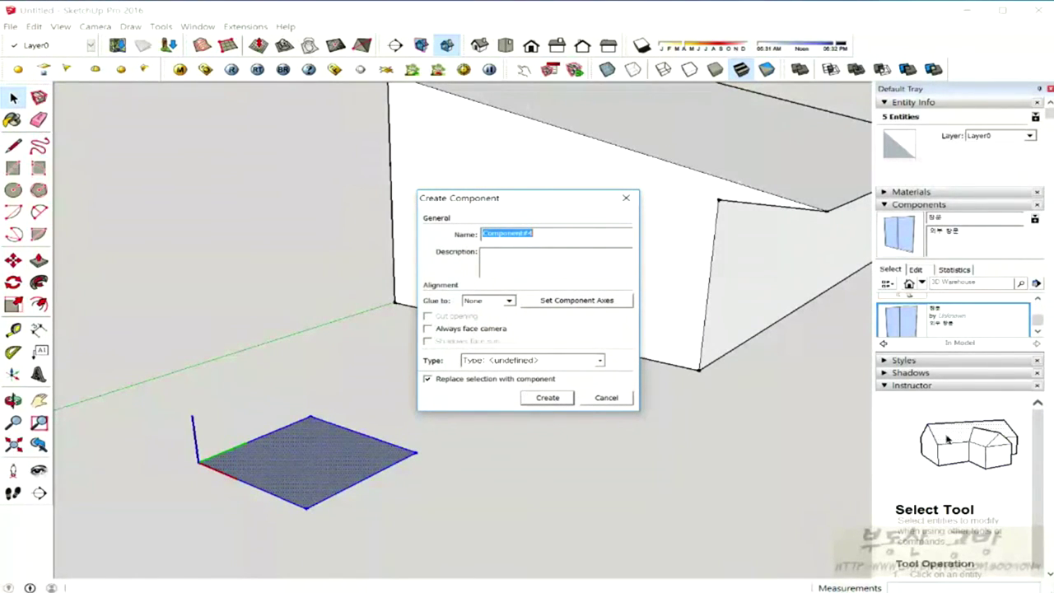
{"action": "left_click", "coordinate": [488, 301]}
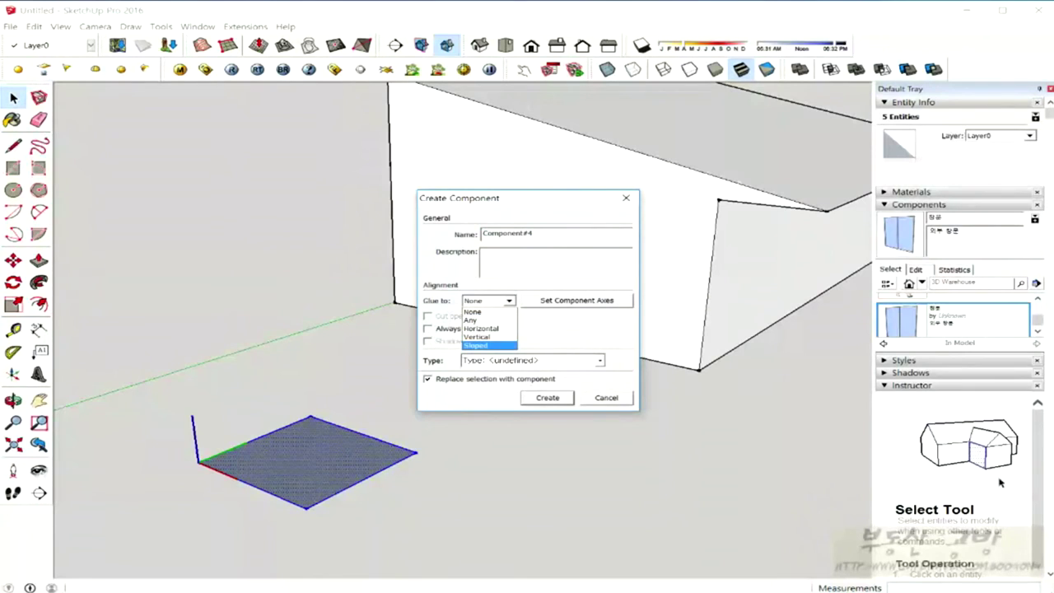
{"action": "left_click", "coordinate": [486, 345]}
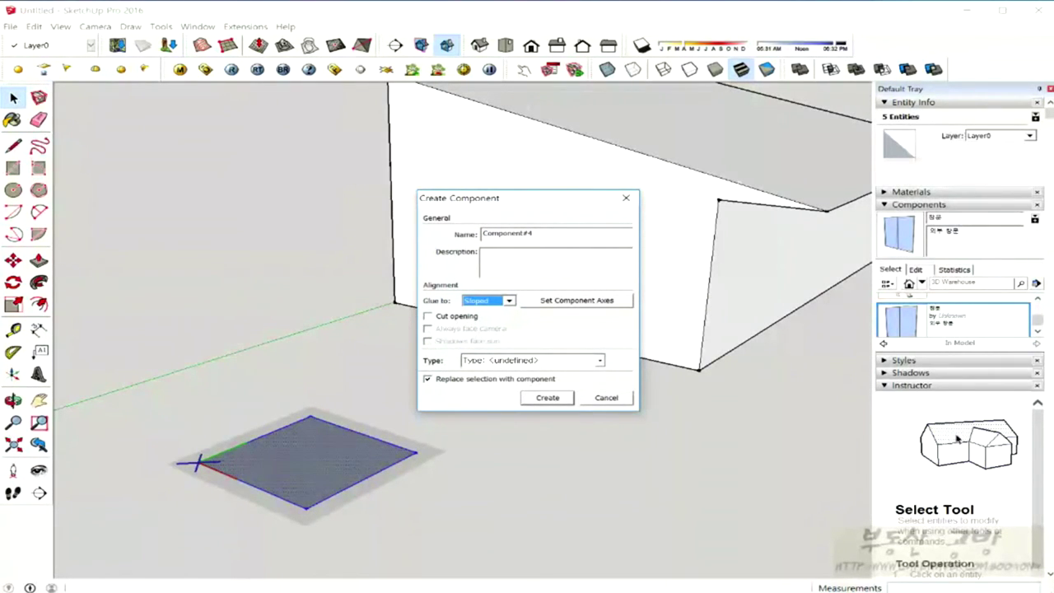
{"action": "key", "text": "Return"}
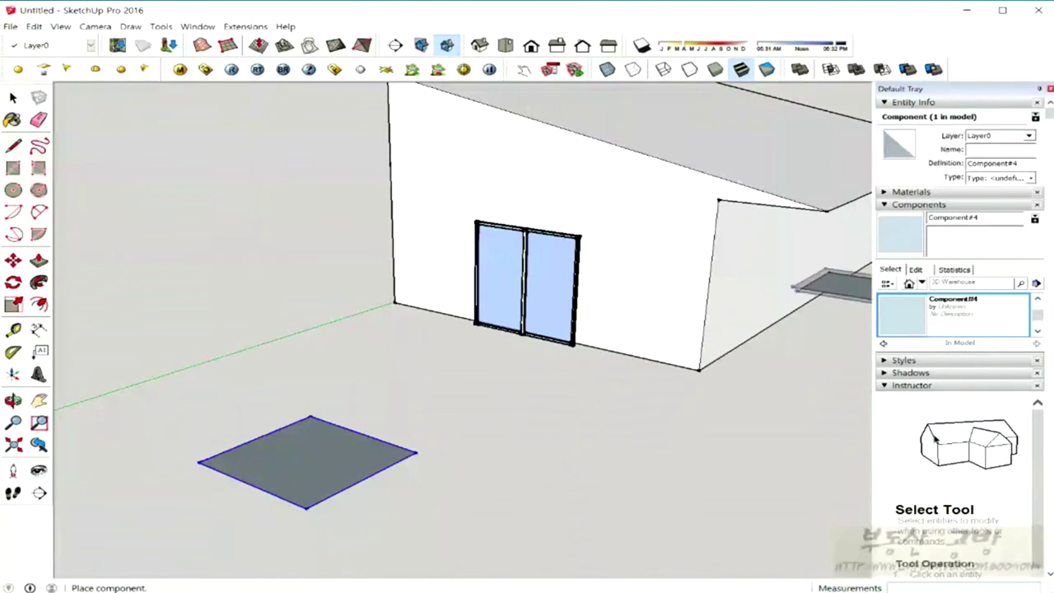
{"action": "left_click", "coordinate": [723, 143]}
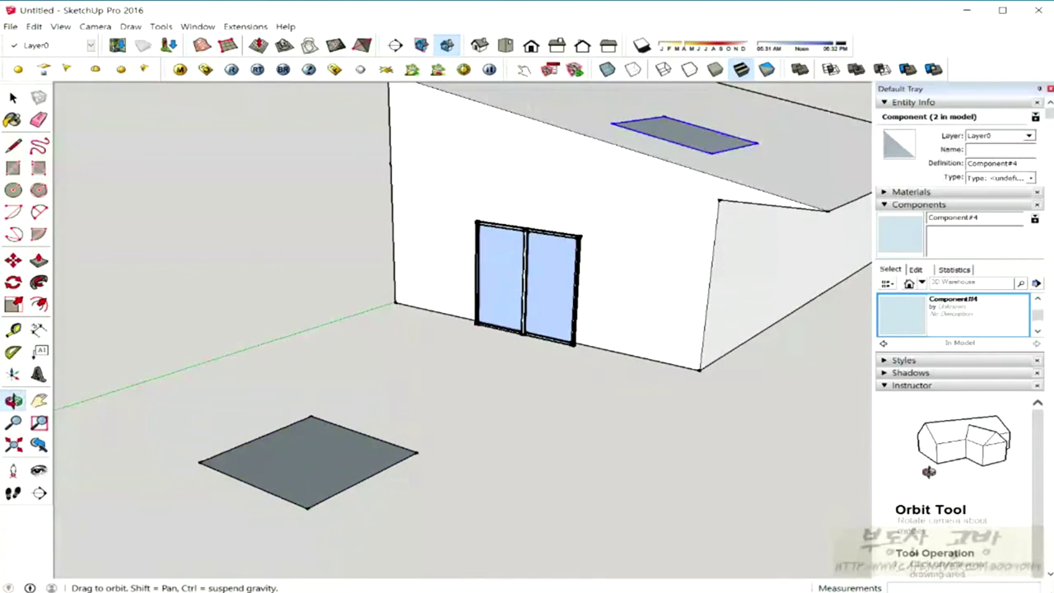
Step: Place another Component#4 rectangle copy on the sloped roof
{"action": "middle_click_drag", "start_coordinate": [461, 297], "coordinate": [494, 379]}
{"action": "left_click", "coordinate": [902, 314]}
{"action": "left_click", "coordinate": [724, 377]}
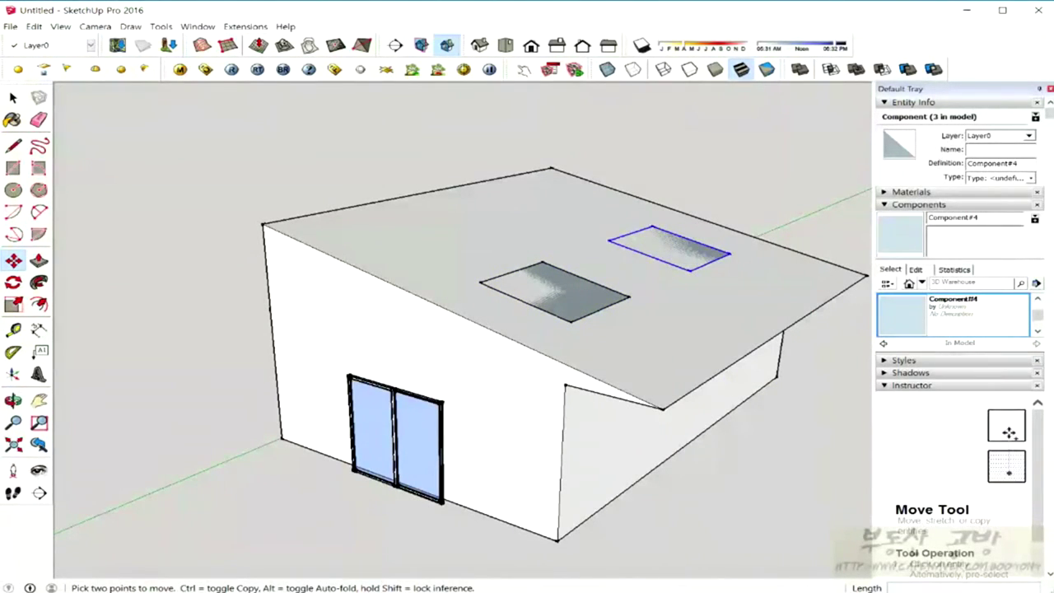
Step: Check the rectangle's glue is Sloped, then orbit toward the house front and floor rectangle
{"action": "left_click", "coordinate": [916, 269]}
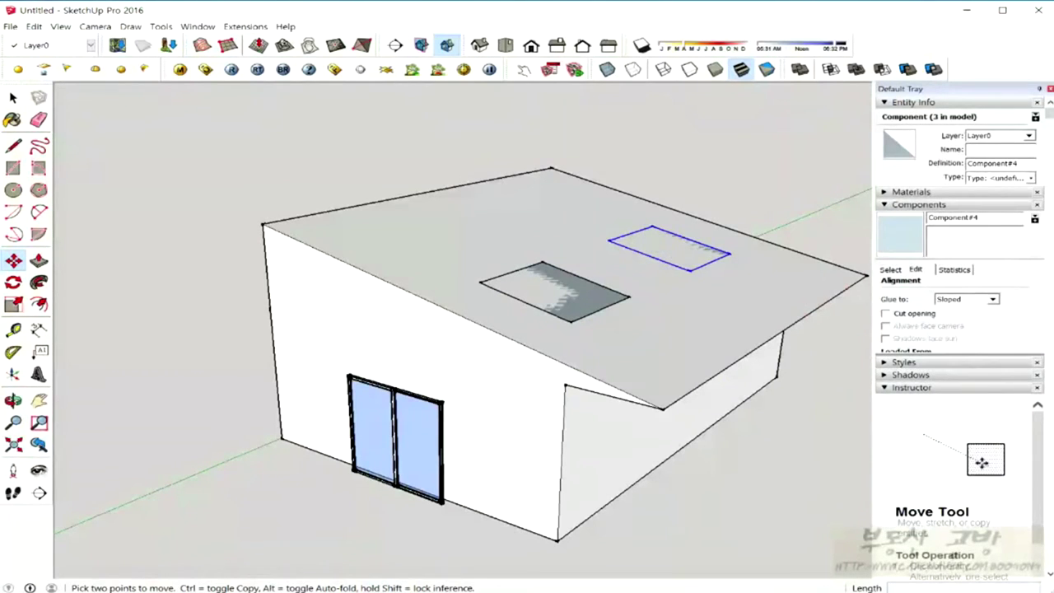
{"action": "left_click", "coordinate": [890, 270]}
{"action": "middle_click_drag", "start_coordinate": [546, 436], "coordinate": [462, 437]}
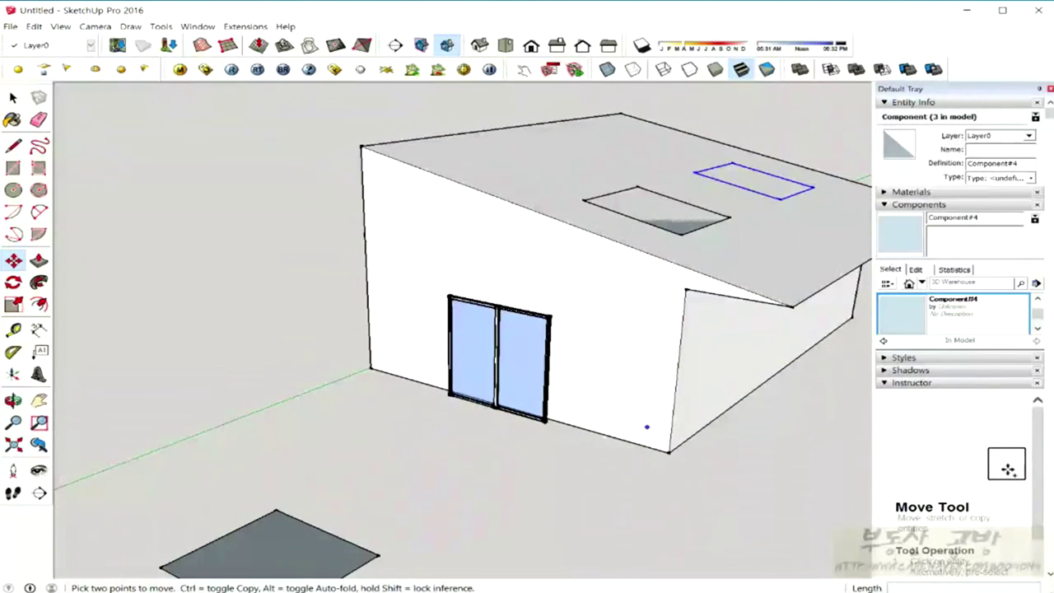
{"action": "middle_click_drag", "start_coordinate": [516, 431], "coordinate": [486, 448]}
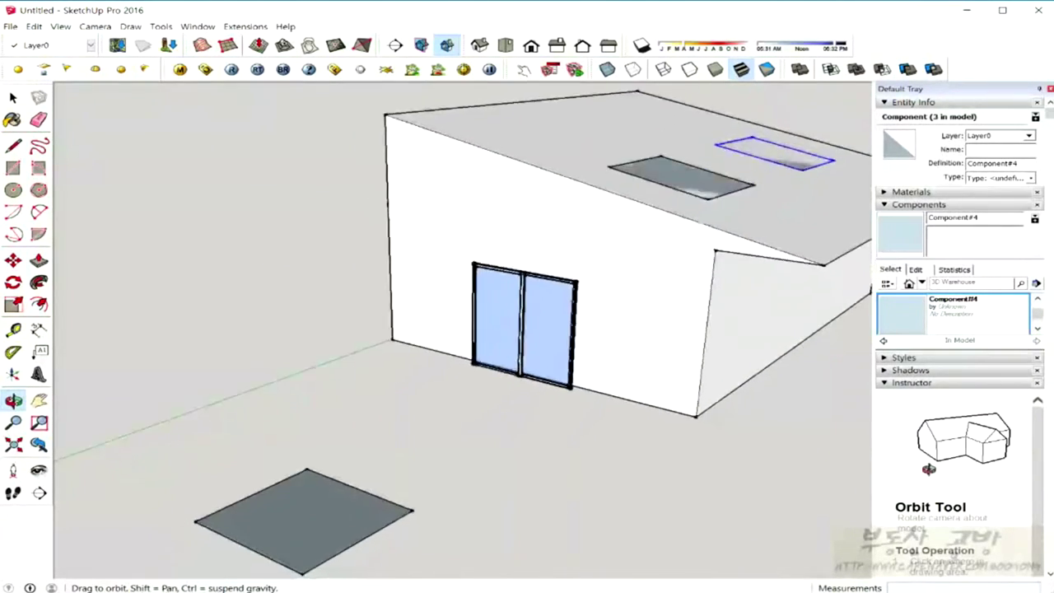
{"action": "key", "text": "space"}
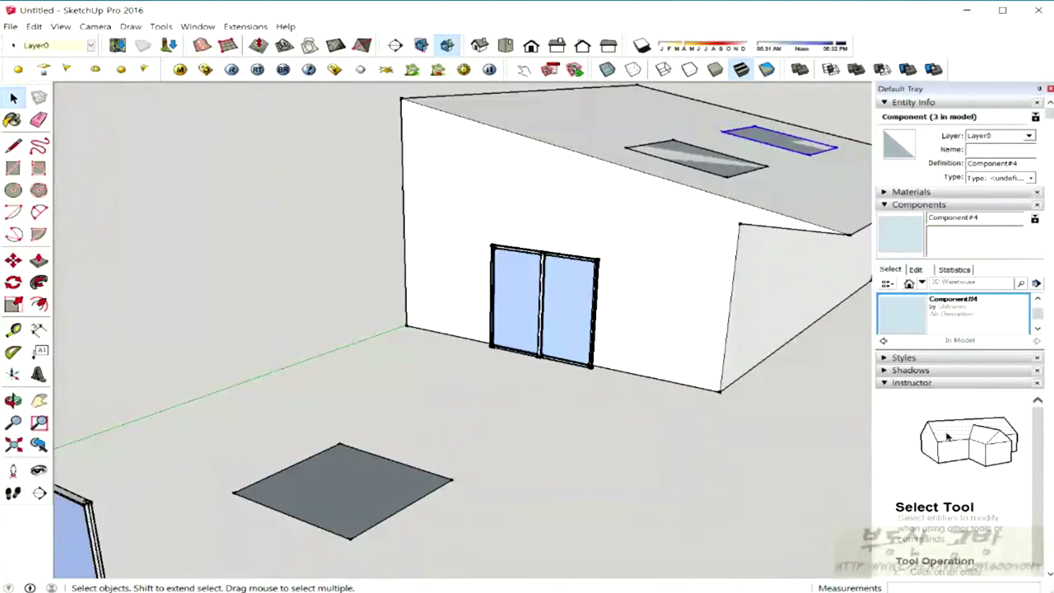
Step: Orbit and zoom out until the freestanding glass door panel and scale figure are in view
{"action": "middle_click_drag", "start_coordinate": [494, 330], "coordinate": [576, 330]}
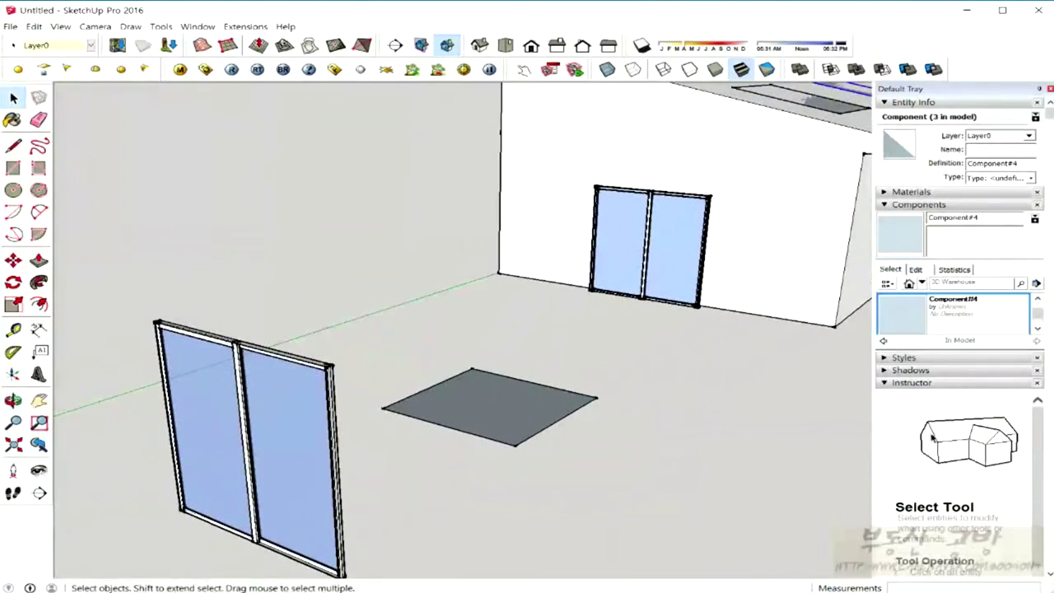
{"action": "middle_click_drag", "start_coordinate": [494, 330], "coordinate": [560, 329]}
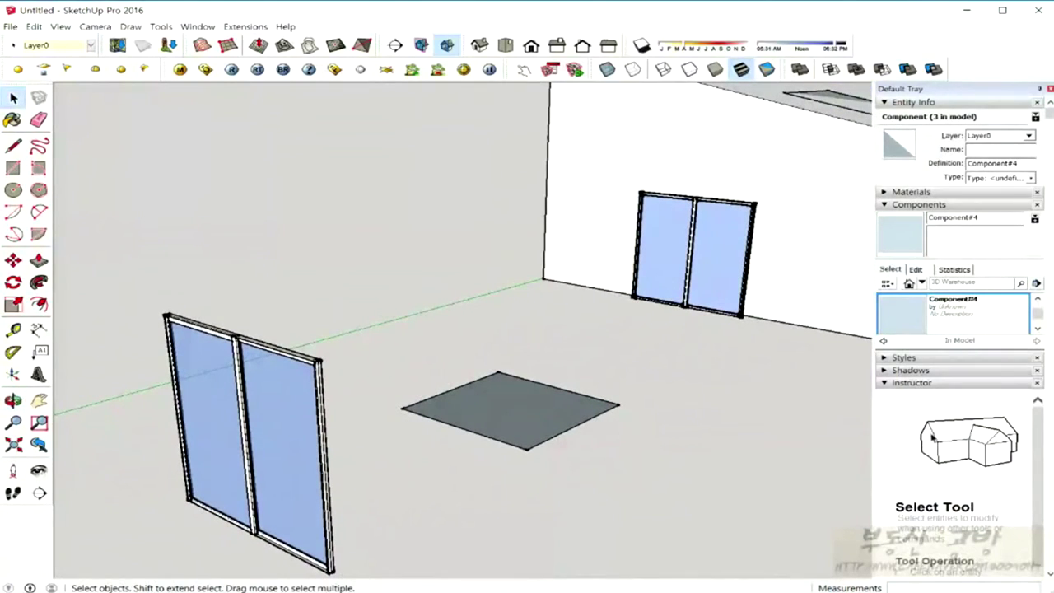
{"action": "middle_click_drag", "start_coordinate": [164, 404], "coordinate": [66, 416]}
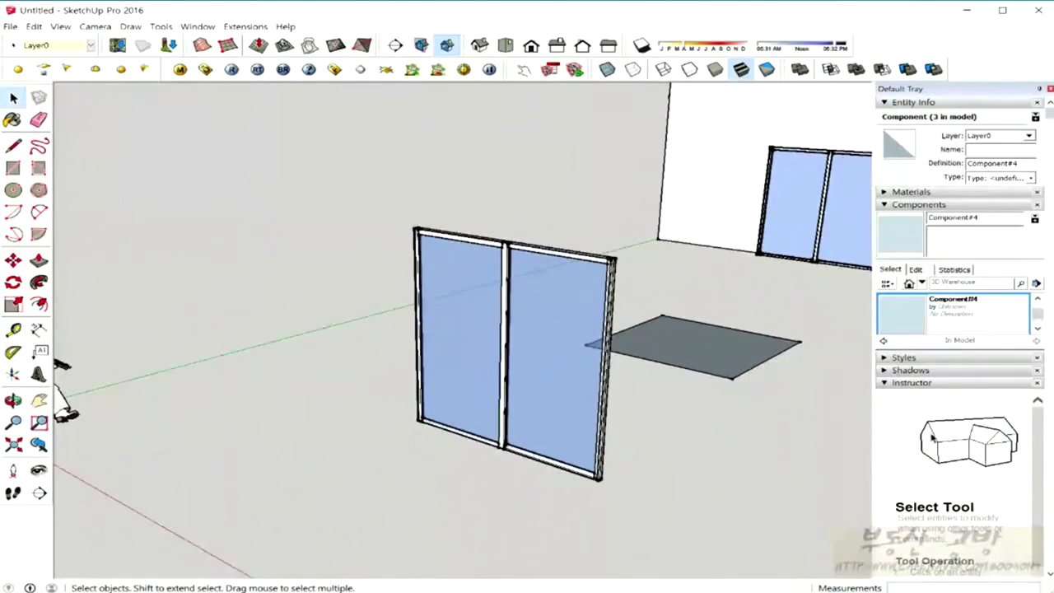
{"action": "scroll", "coordinate": [66, 416], "scroll_direction": "down", "scroll_amount": 3}
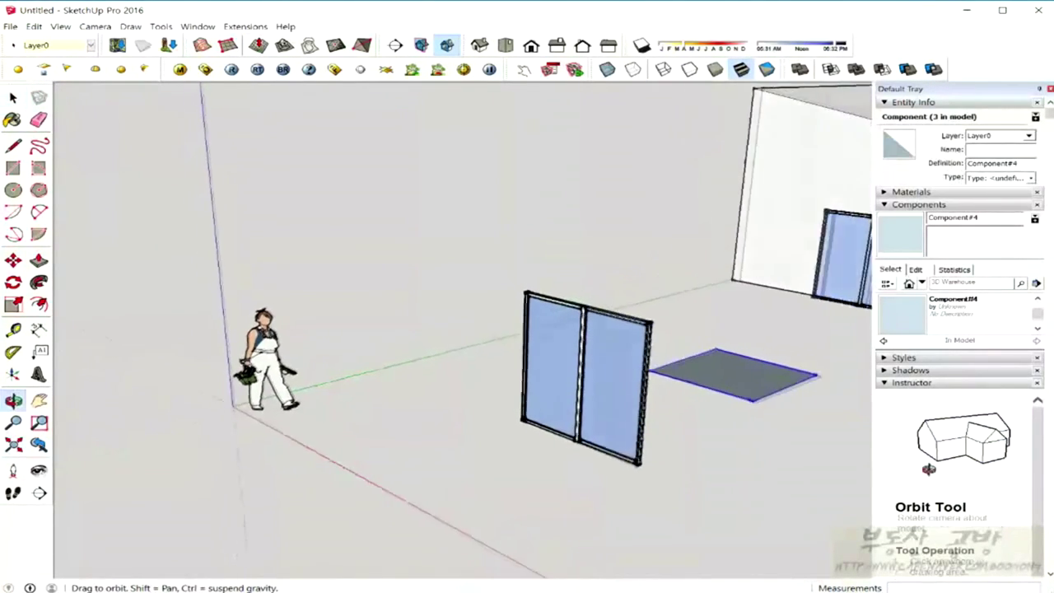
{"action": "left_click", "coordinate": [552, 362]}
{"action": "right_click", "coordinate": [548, 391]}
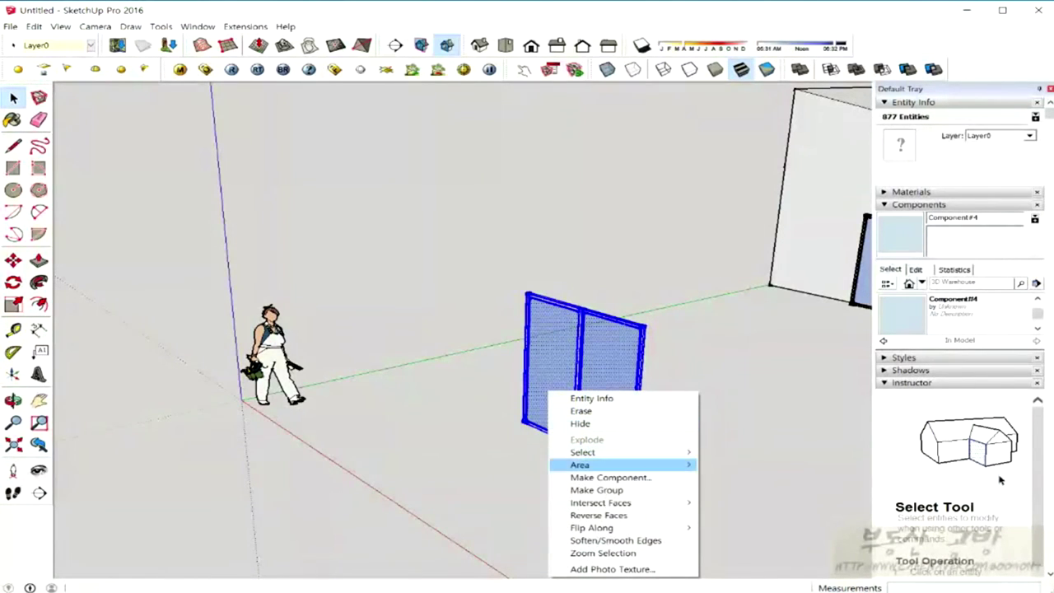
{"action": "left_click", "coordinate": [610, 478]}
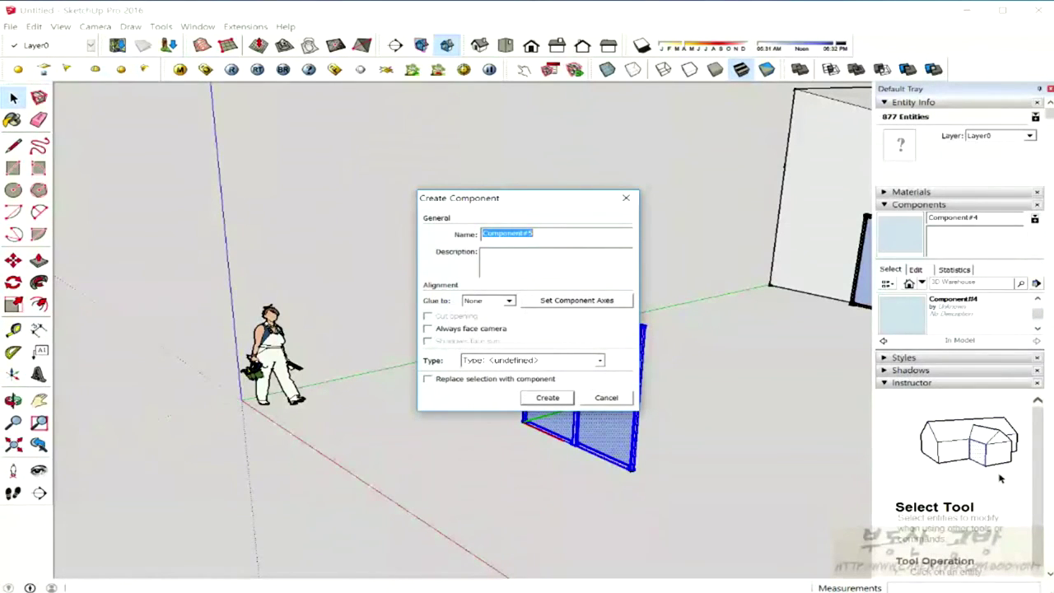
{"action": "key", "text": "Return"}
{"action": "mouse_move", "coordinate": [527, 329]}
{"action": "middle_mouse_down"}
{"action": "mouse_move", "coordinate": [462, 313]}
{"action": "mouse_move", "coordinate": [412, 321]}
{"action": "mouse_move", "coordinate": [383, 342]}
{"action": "mouse_move", "coordinate": [396, 330]}
{"action": "middle_mouse_up"}
{"action": "mouse_move", "coordinate": [461, 329]}
{"action": "middle_mouse_down"}
{"action": "mouse_move", "coordinate": [609, 329]}
{"action": "mouse_move", "coordinate": [469, 330]}
{"action": "mouse_move", "coordinate": [519, 330]}
{"action": "mouse_move", "coordinate": [593, 363]}
{"action": "mouse_move", "coordinate": [495, 329]}
{"action": "mouse_move", "coordinate": [577, 329]}
{"action": "mouse_move", "coordinate": [469, 330]}
{"action": "mouse_move", "coordinate": [535, 330]}
{"action": "middle_mouse_up"}
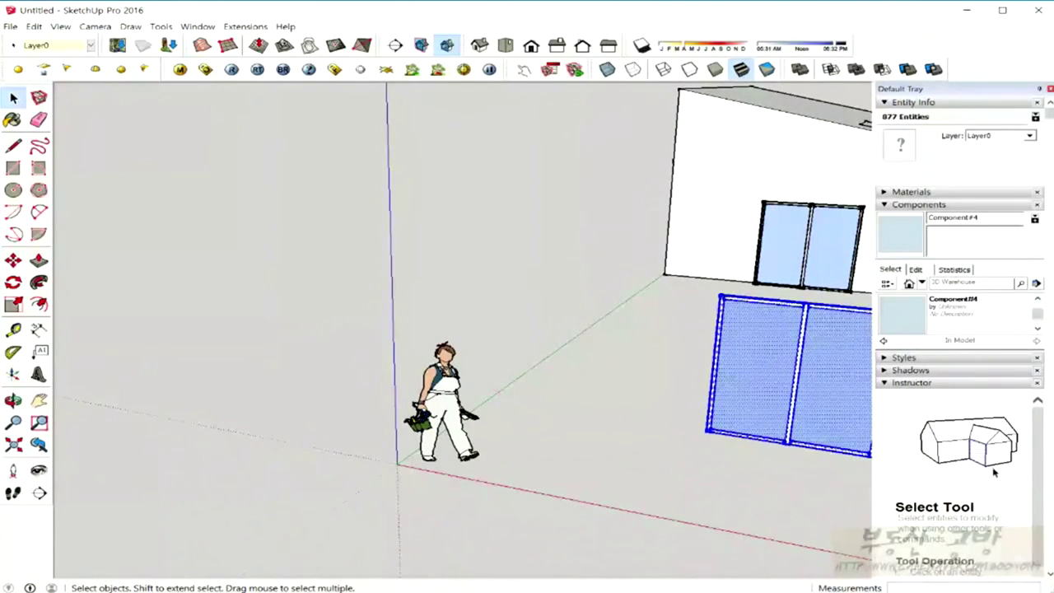
Step: Clear the selection and orbit so the house shows behind the glass panel and figure
{"action": "left_click", "coordinate": [443, 395]}
{"action": "left_click", "coordinate": [577, 387]}
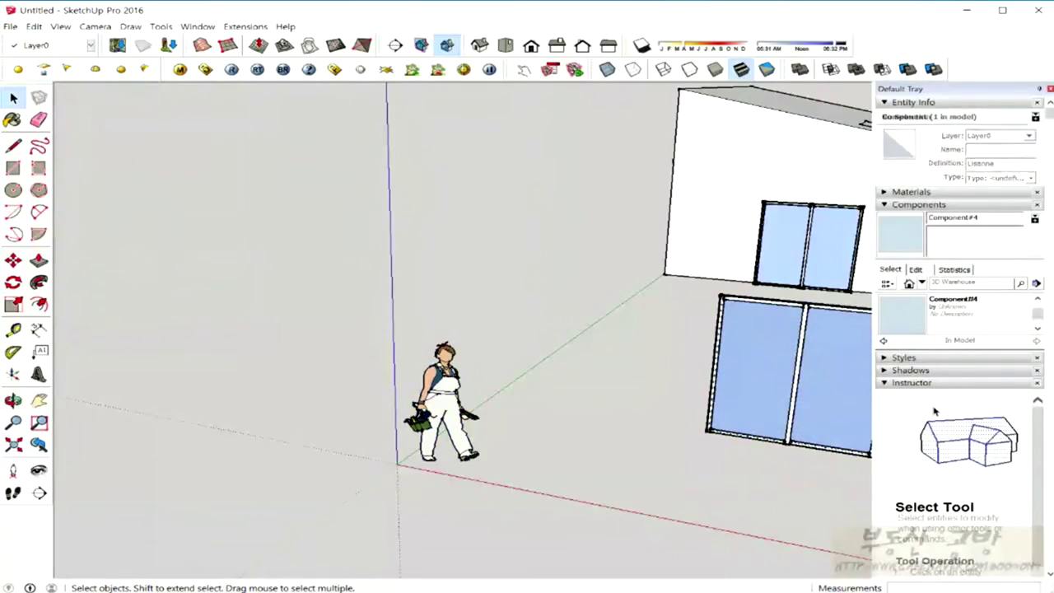
{"action": "mouse_move", "coordinate": [494, 329]}
{"action": "middle_mouse_down"}
{"action": "mouse_move", "coordinate": [432, 330]}
{"action": "mouse_move", "coordinate": [486, 329]}
{"action": "mouse_move", "coordinate": [440, 329]}
{"action": "mouse_move", "coordinate": [469, 330]}
{"action": "mouse_move", "coordinate": [436, 309]}
{"action": "mouse_move", "coordinate": [461, 330]}
{"action": "mouse_move", "coordinate": [403, 321]}
{"action": "mouse_move", "coordinate": [453, 329]}
{"action": "mouse_move", "coordinate": [577, 318]}
{"action": "middle_mouse_up"}
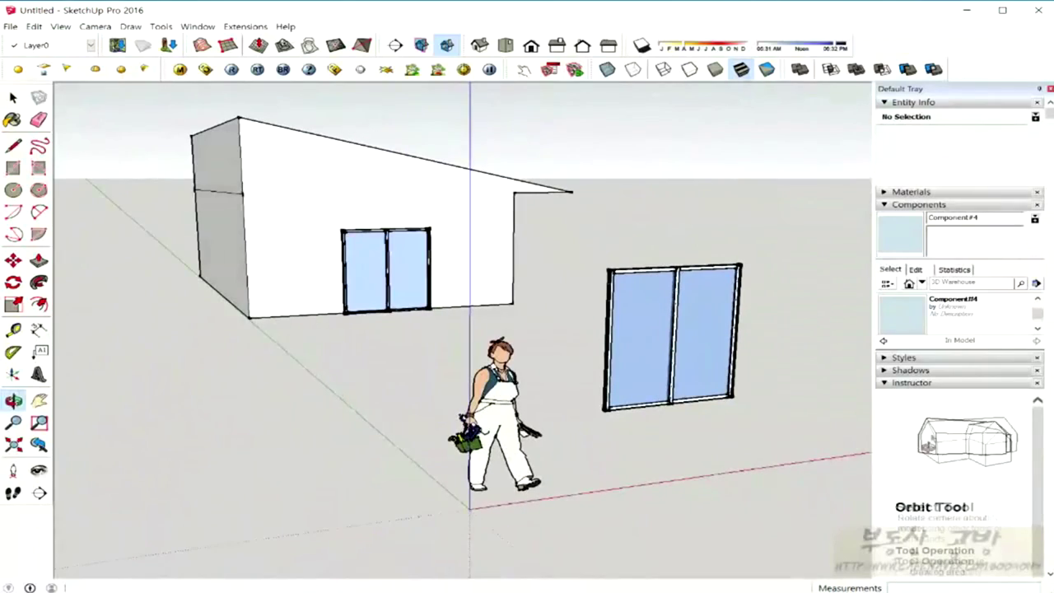
{"action": "mouse_move", "coordinate": [461, 329]}
{"action": "middle_mouse_down"}
{"action": "mouse_move", "coordinate": [576, 330]}
{"action": "mouse_move", "coordinate": [511, 329]}
{"action": "middle_mouse_up"}
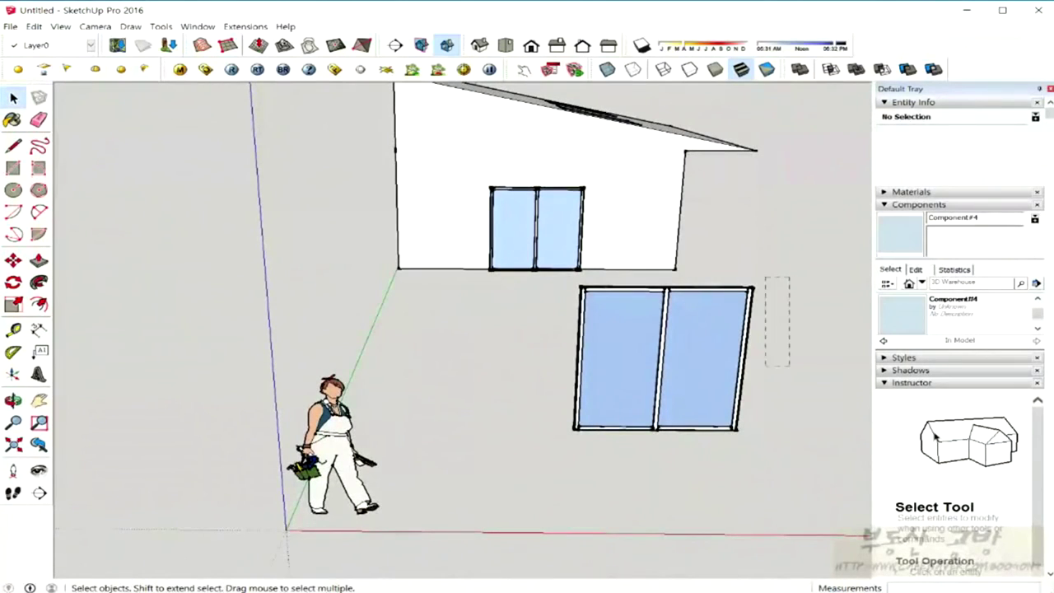
Step: Make the glass panel Component#5 with Always face camera and Shadows face sun enabled
{"action": "left_click", "coordinate": [621, 372]}
{"action": "right_click", "coordinate": [621, 372]}
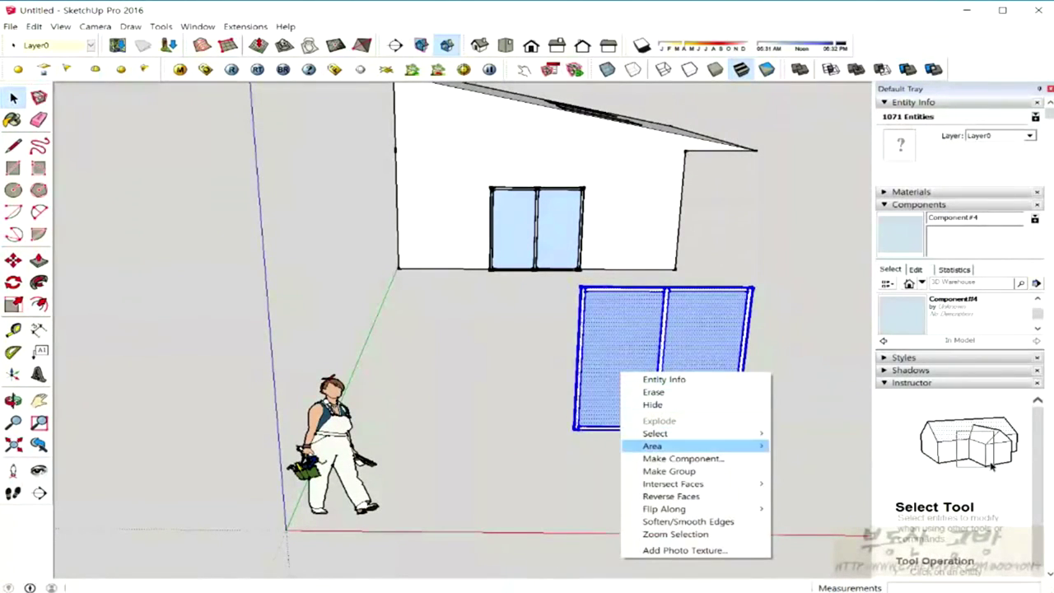
{"action": "left_click", "coordinate": [681, 458]}
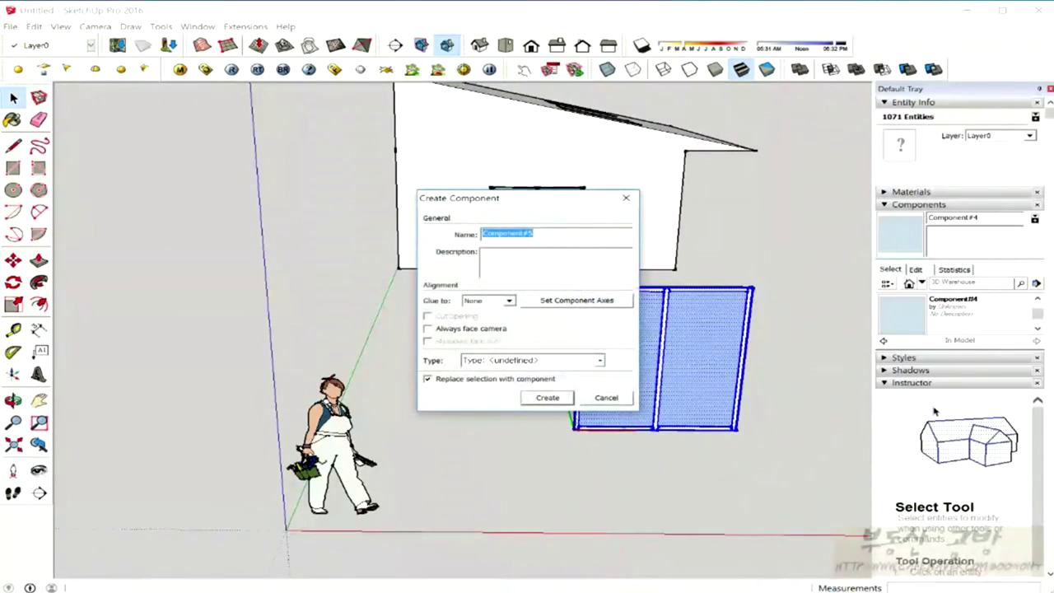
{"action": "left_click", "coordinate": [428, 328]}
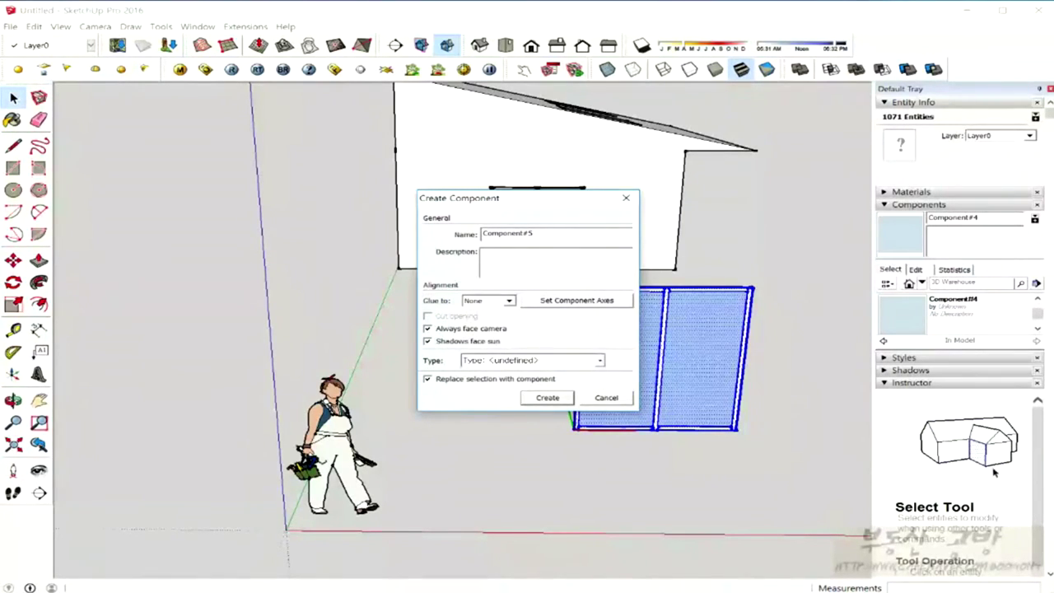
{"action": "key", "text": "Return"}
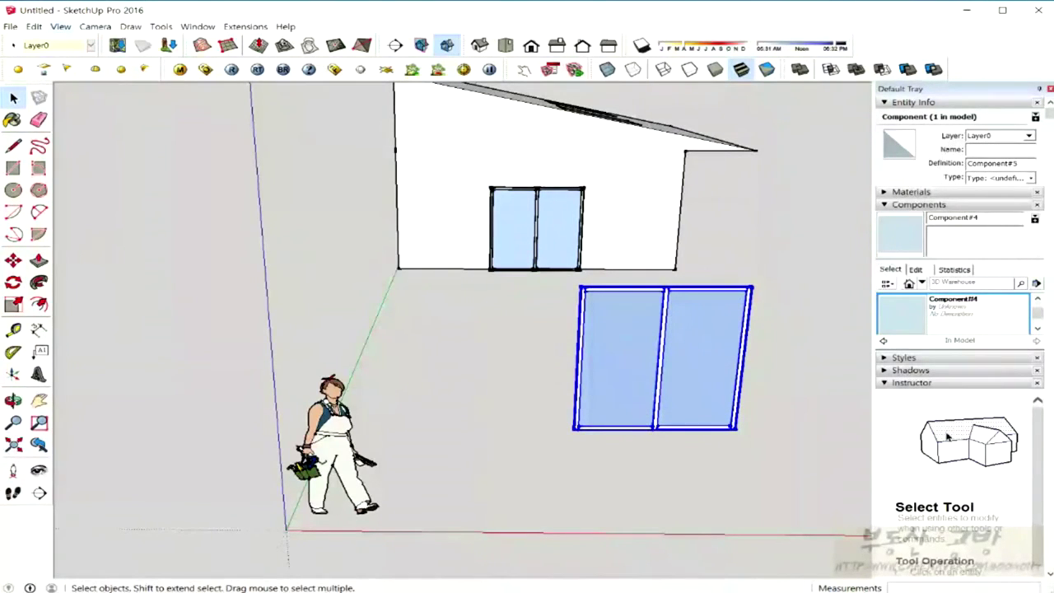
{"action": "left_click", "coordinate": [61, 26]}
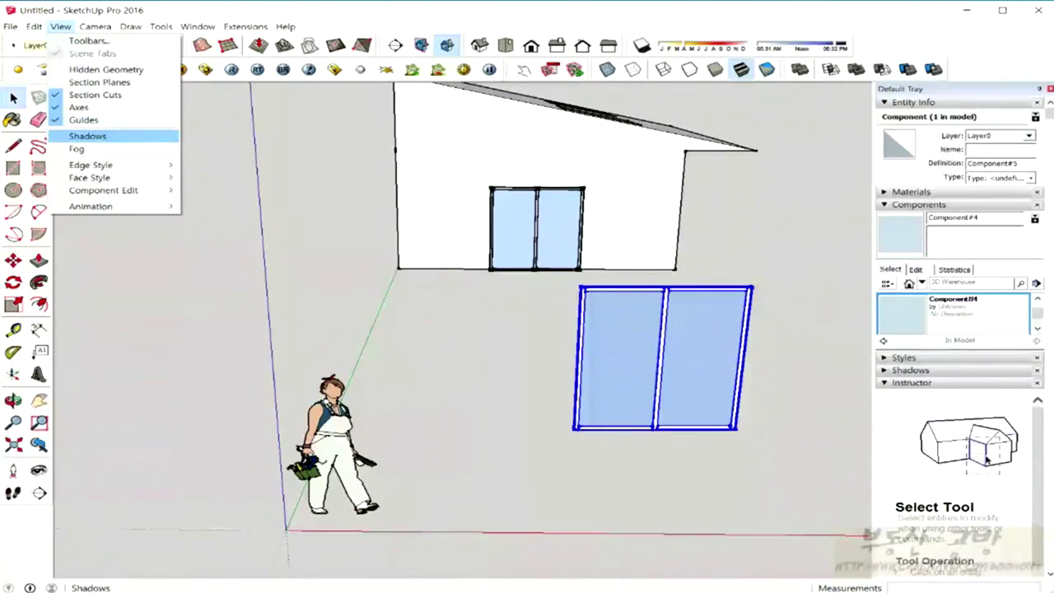
Step: Turn on View > Shadows and orbit to see the cast shadows
{"action": "left_click", "coordinate": [88, 136]}
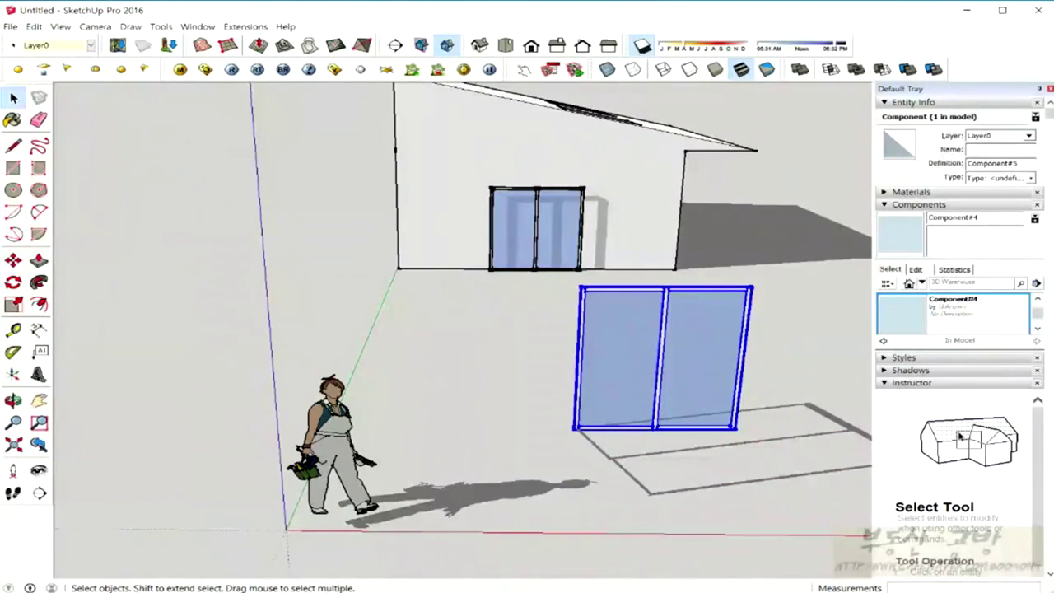
{"action": "mouse_move", "coordinate": [462, 329]}
{"action": "middle_mouse_down"}
{"action": "mouse_move", "coordinate": [659, 330]}
{"action": "mouse_move", "coordinate": [577, 329]}
{"action": "mouse_move", "coordinate": [642, 329]}
{"action": "mouse_move", "coordinate": [609, 395]}
{"action": "mouse_move", "coordinate": [527, 329]}
{"action": "mouse_move", "coordinate": [494, 330]}
{"action": "mouse_move", "coordinate": [486, 387]}
{"action": "mouse_move", "coordinate": [568, 370]}
{"action": "mouse_move", "coordinate": [519, 354]}
{"action": "mouse_move", "coordinate": [445, 363]}
{"action": "mouse_move", "coordinate": [478, 359]}
{"action": "mouse_move", "coordinate": [469, 362]}
{"action": "middle_mouse_up"}
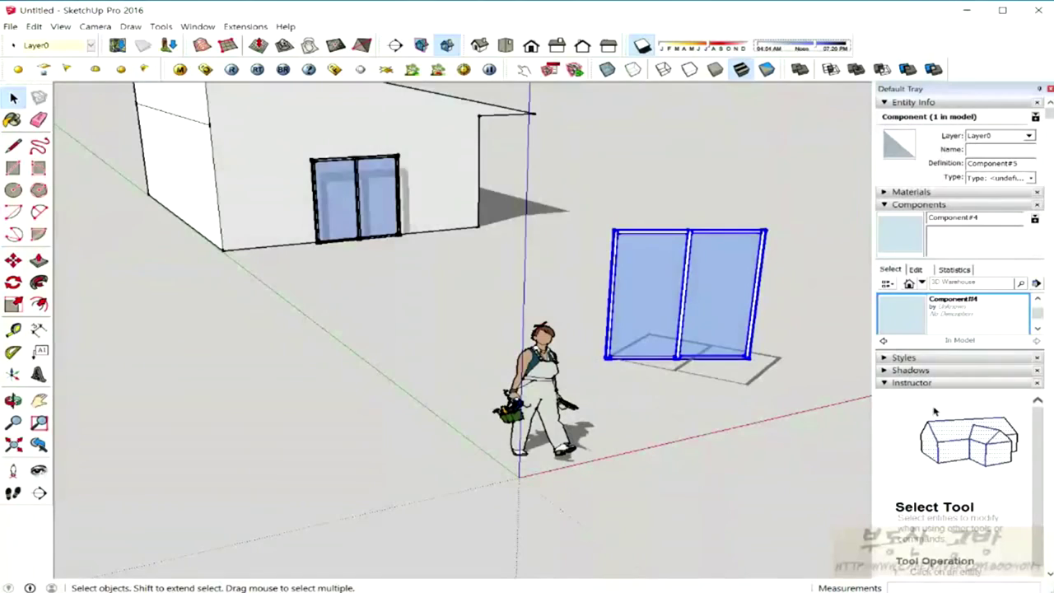
Step: Orbit around the Component#5 panel and figure to watch the panel turn toward the camera
{"action": "mouse_move", "coordinate": [511, 329]}
{"action": "middle_mouse_down"}
{"action": "mouse_move", "coordinate": [462, 329]}
{"action": "mouse_move", "coordinate": [594, 330]}
{"action": "middle_mouse_up"}
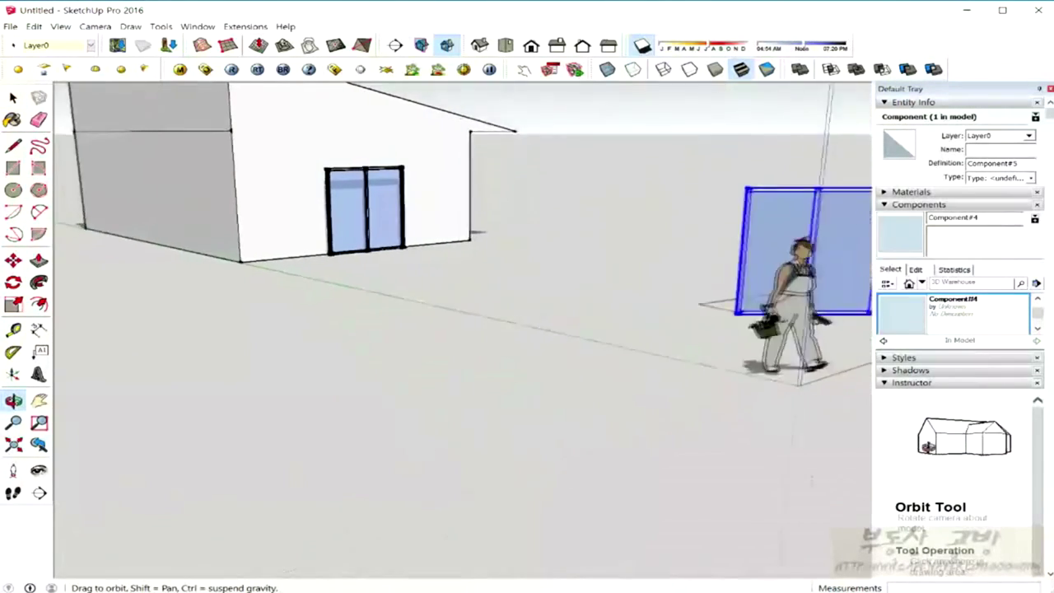
{"action": "mouse_move", "coordinate": [528, 329]}
{"action": "middle_mouse_down"}
{"action": "mouse_move", "coordinate": [462, 329]}
{"action": "mouse_move", "coordinate": [507, 329]}
{"action": "middle_mouse_up"}
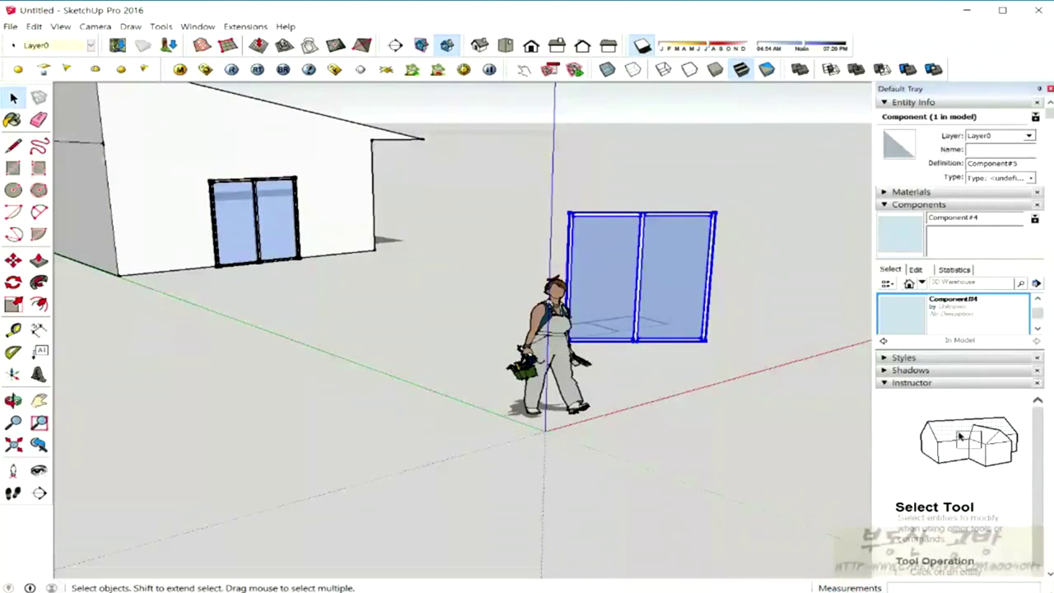
{"action": "middle_click_drag", "start_coordinate": [506, 330], "coordinate": [432, 313]}
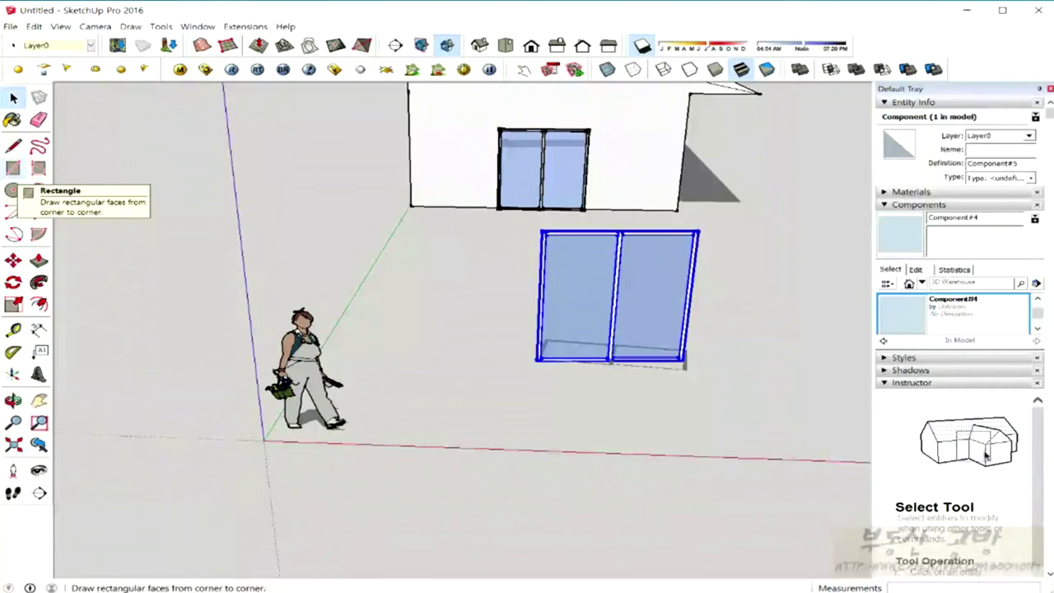
{"action": "middle_click_drag", "start_coordinate": [461, 329], "coordinate": [536, 322]}
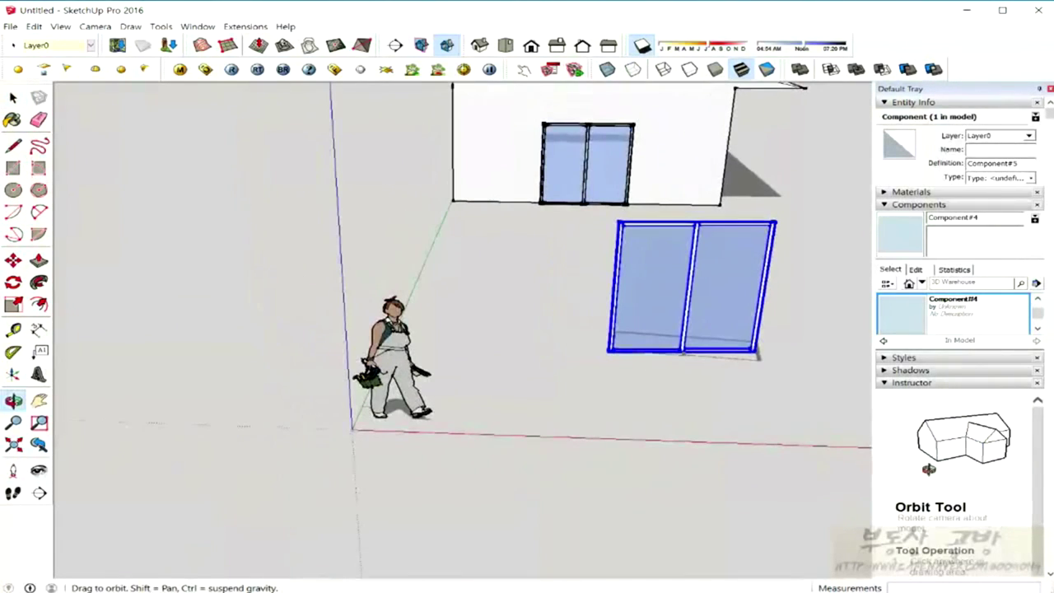